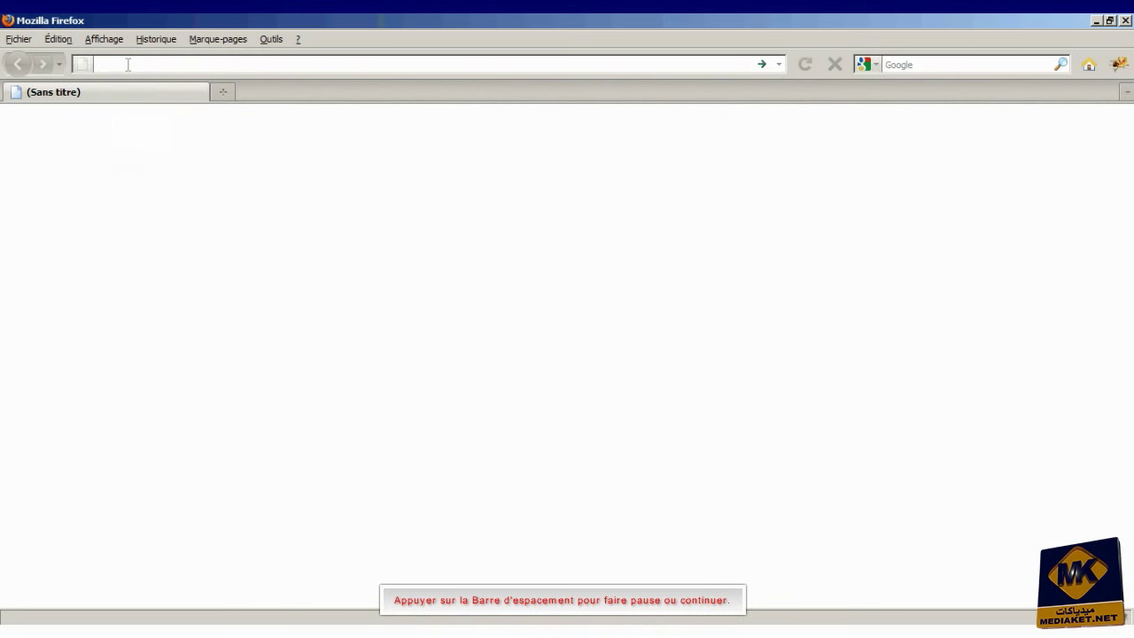
# - Load the router at 192.168.1.1 in Firefox and log in with the router username and password
pyautogui.write('192.168.1.1')
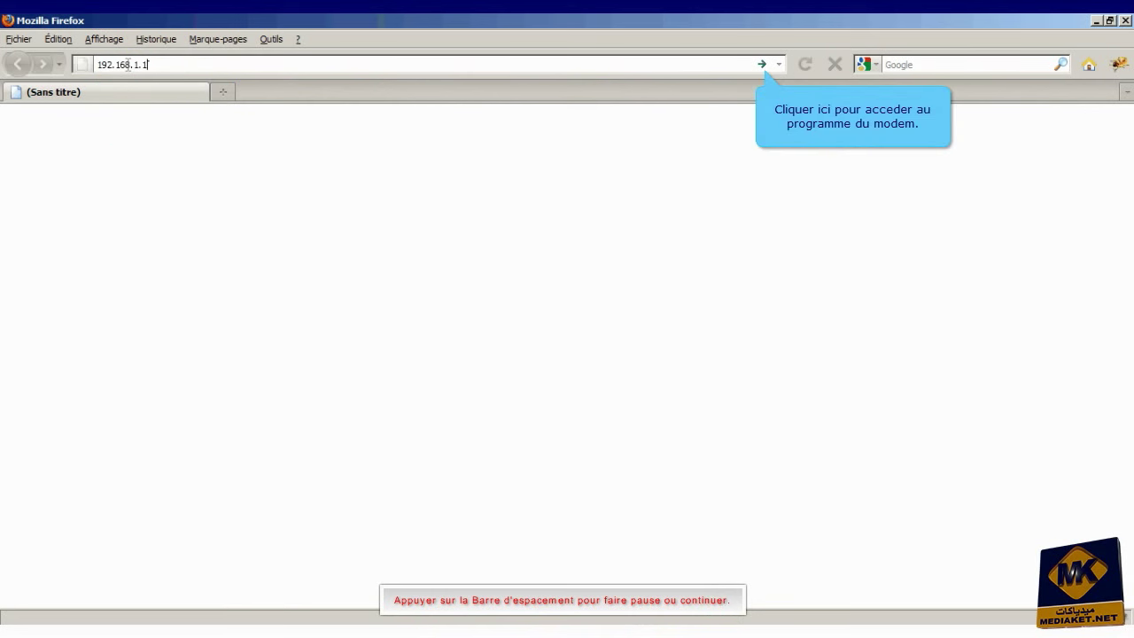
pyautogui.click(762, 66)
pyautogui.press('Tab')
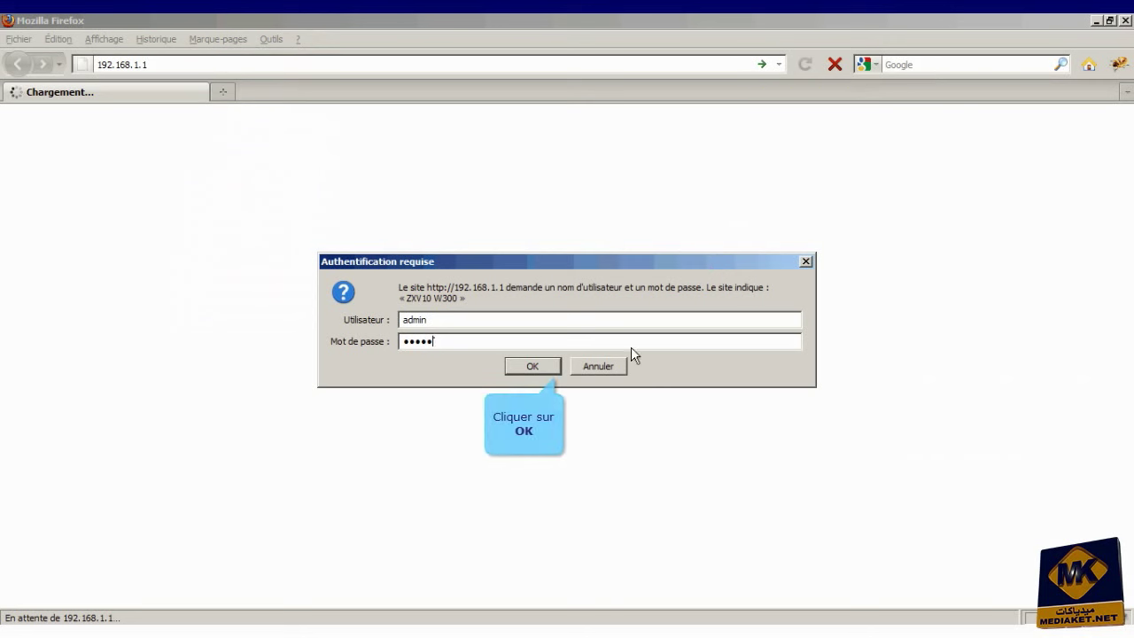
pyautogui.click(535, 368)
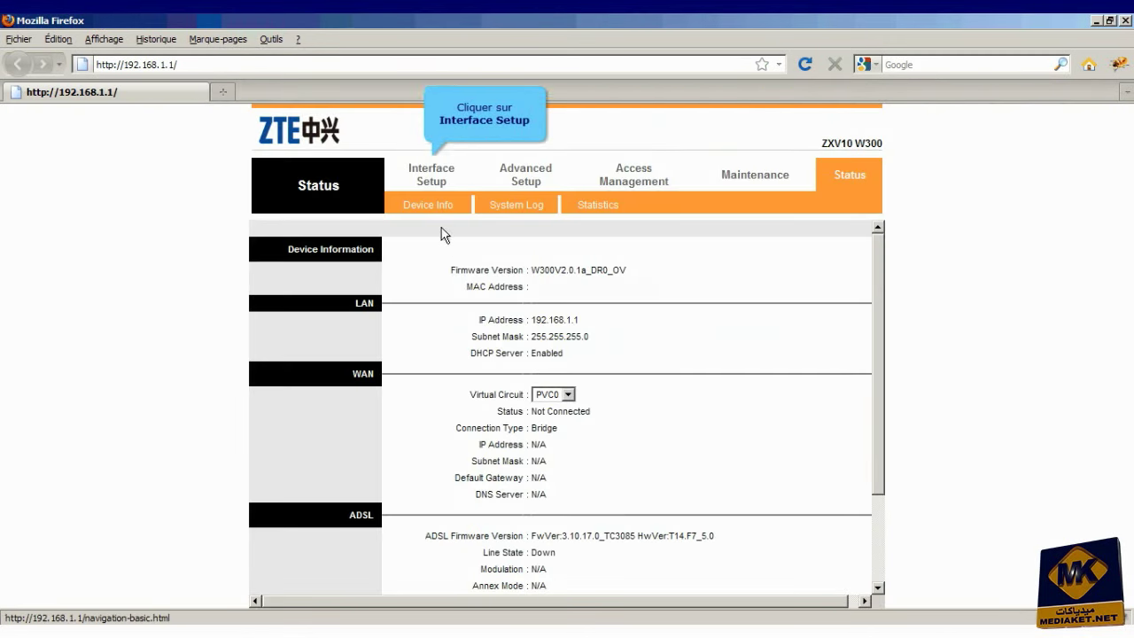
# - Open Interface Setup's Internet page and confirm PVC0 uses VPI 0 and VCI 38
pyautogui.click(430, 177)
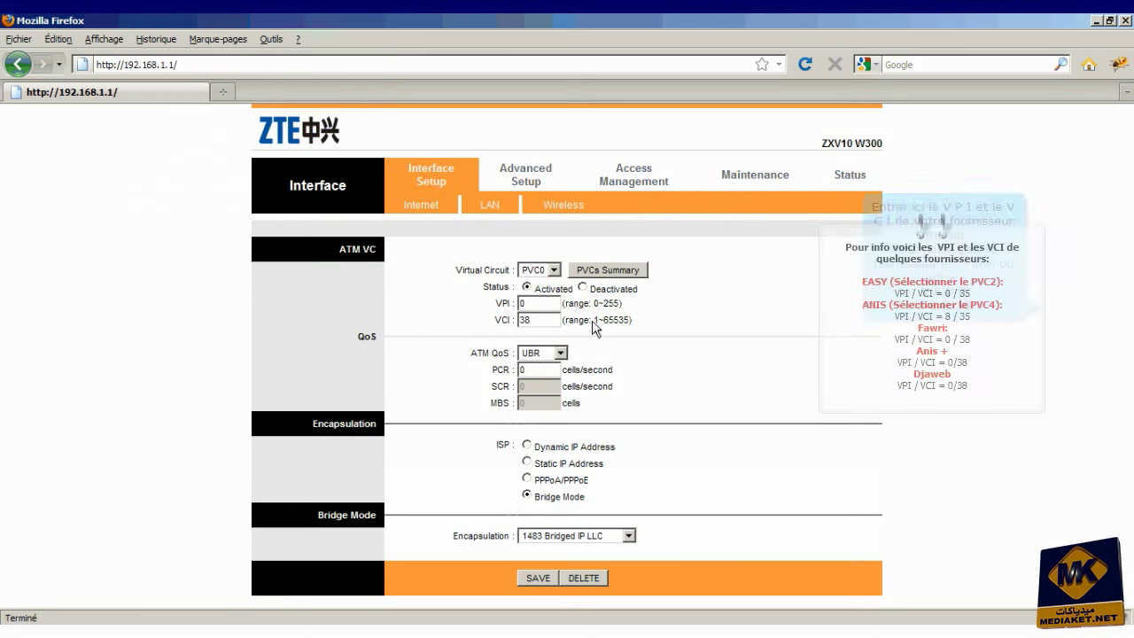
pyautogui.doubleClick(530, 304)
pyautogui.doubleClick(535, 320)
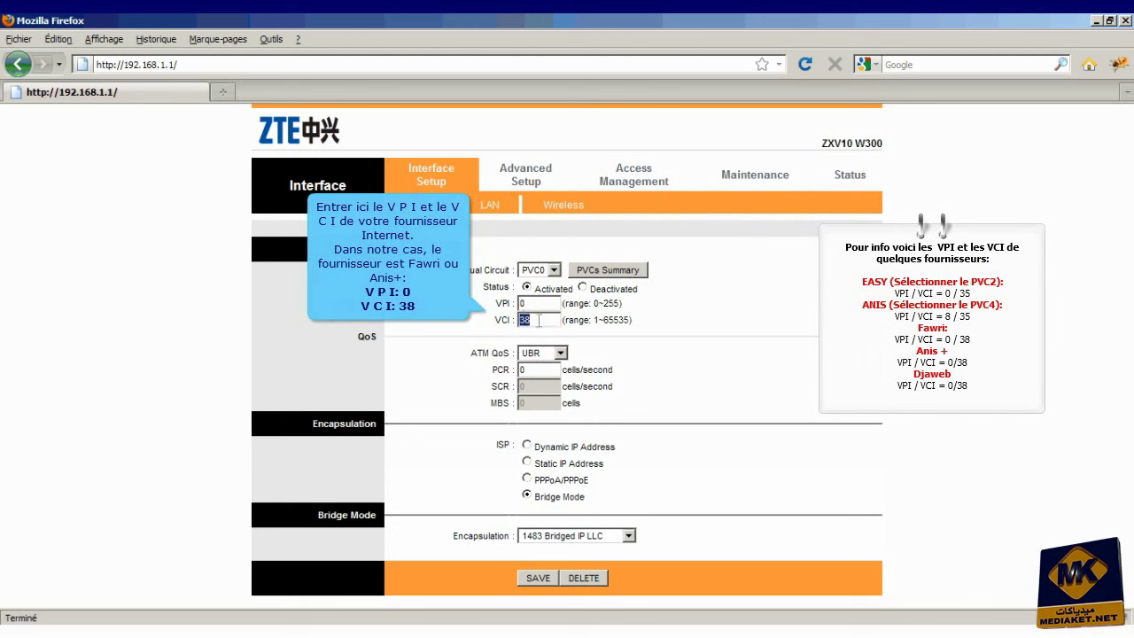
pyautogui.click(535, 321)
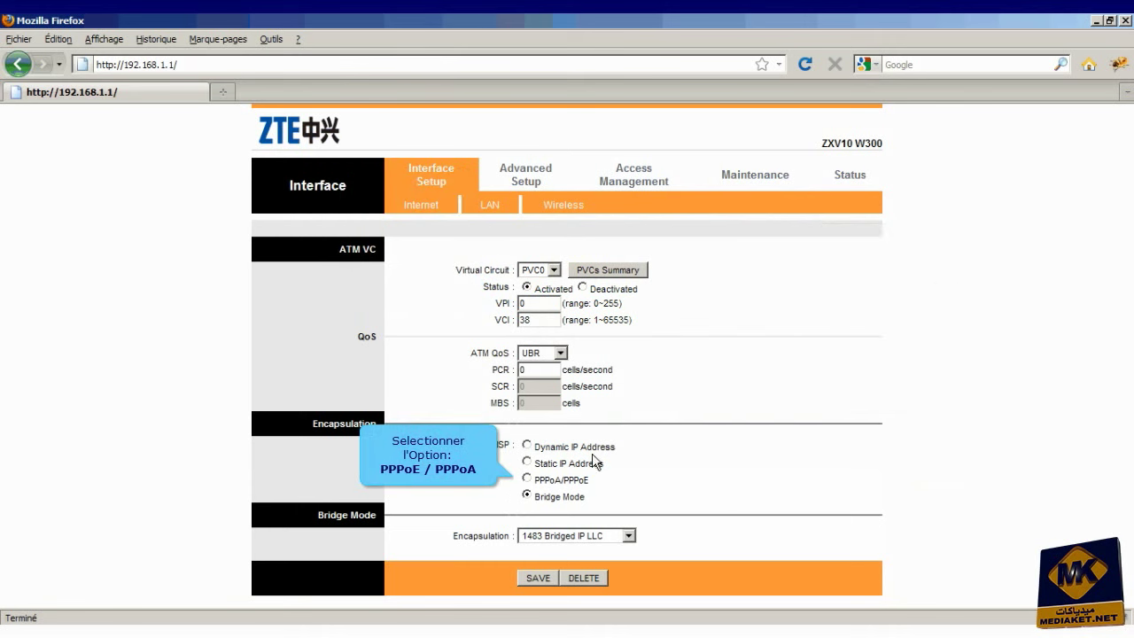
# - Switch to PPPoA/PPPoE, enter the ISP username and password, and save the settings
pyautogui.click(528, 479)
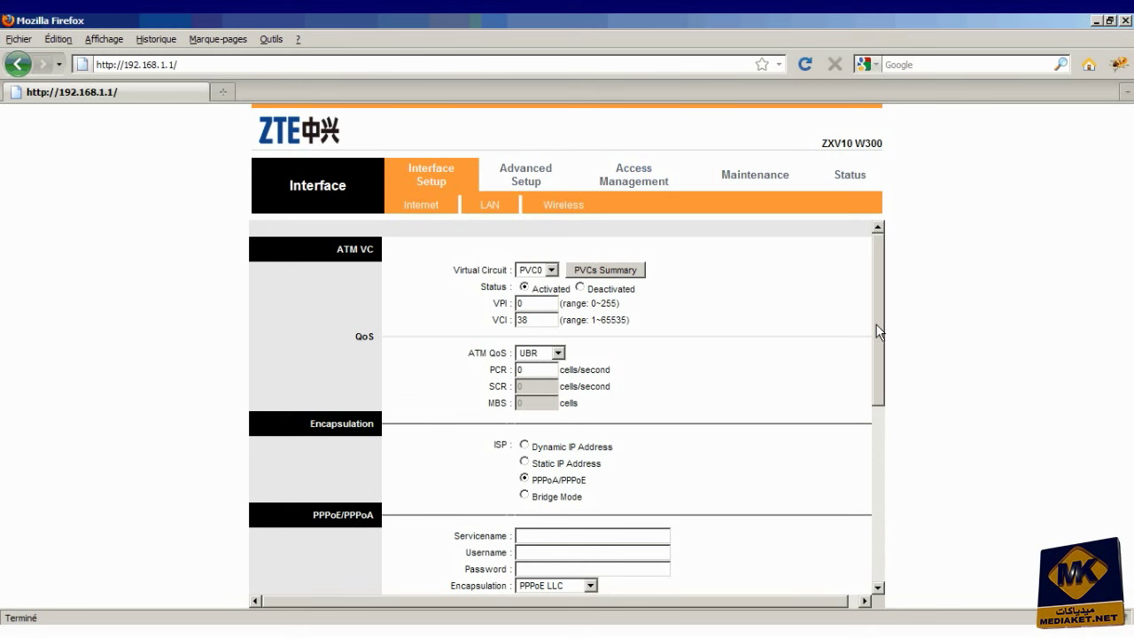
pyautogui.scroll(-4, 830, 354)
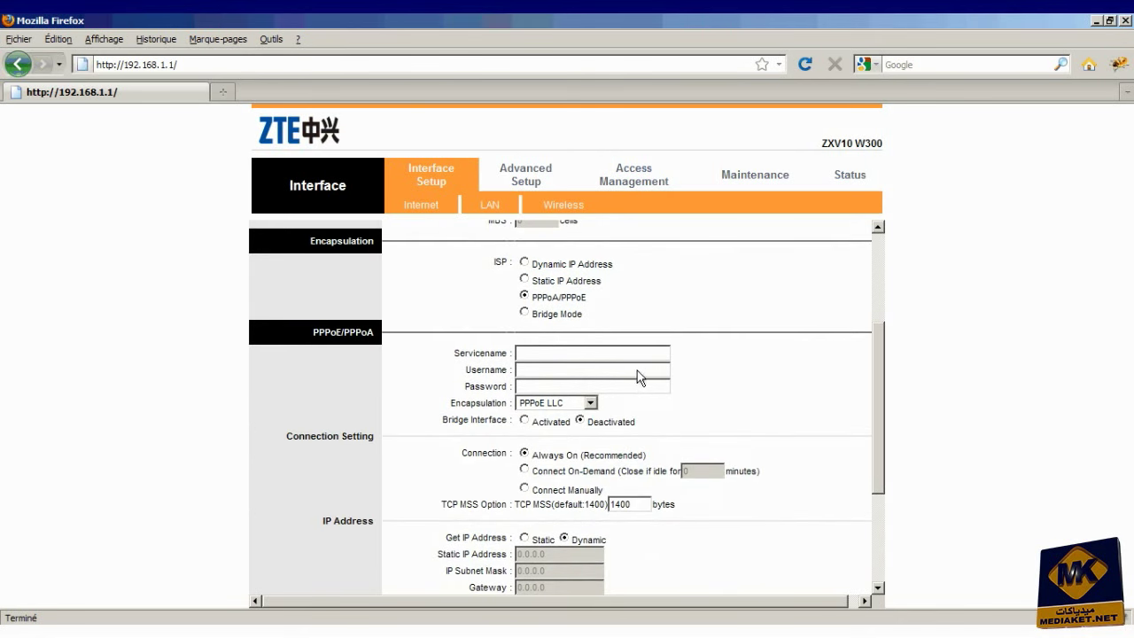
pyautogui.click(526, 370)
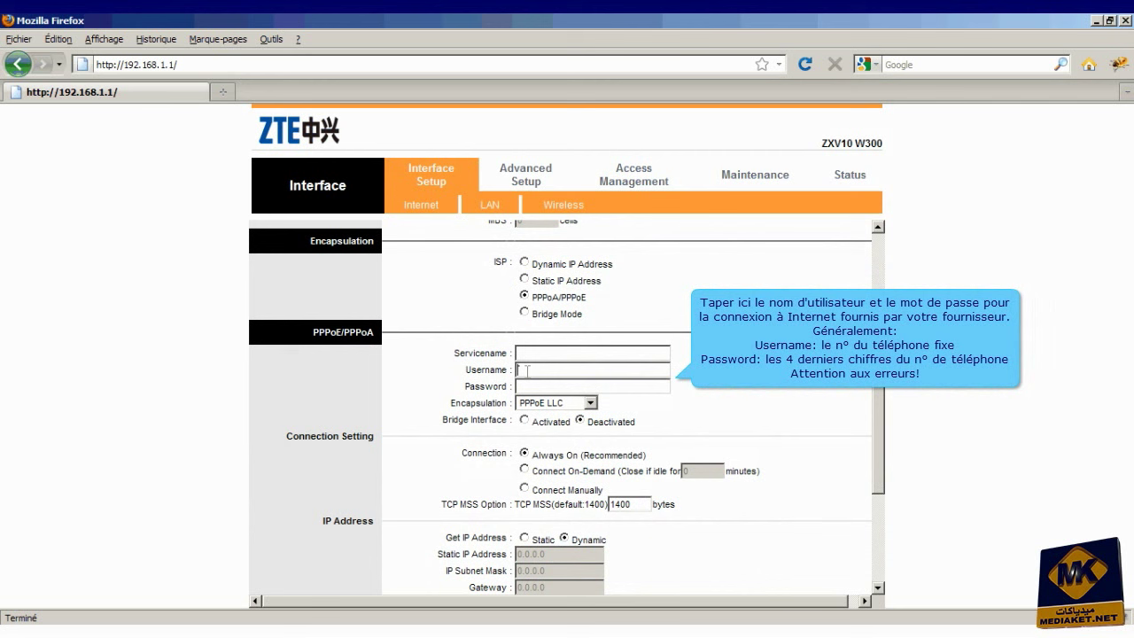
pyautogui.write('mediaket')
pyautogui.click(550, 386)
pyautogui.write('••••••••••')
pyautogui.moveTo(876, 405); pyautogui.dragTo(873, 491)
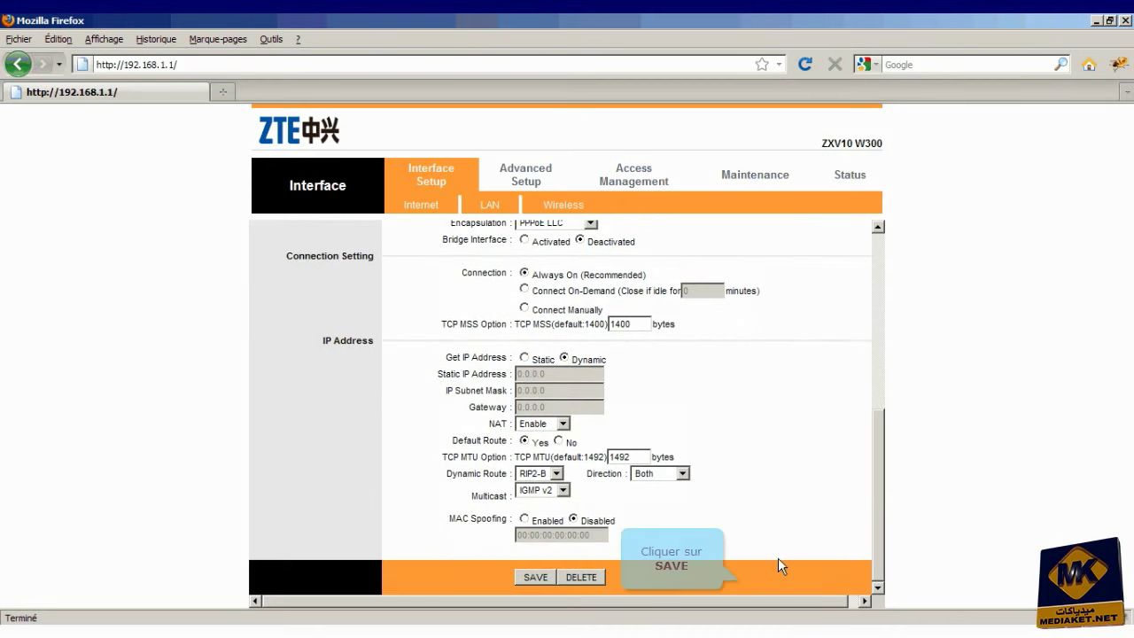
pyautogui.click(535, 578)
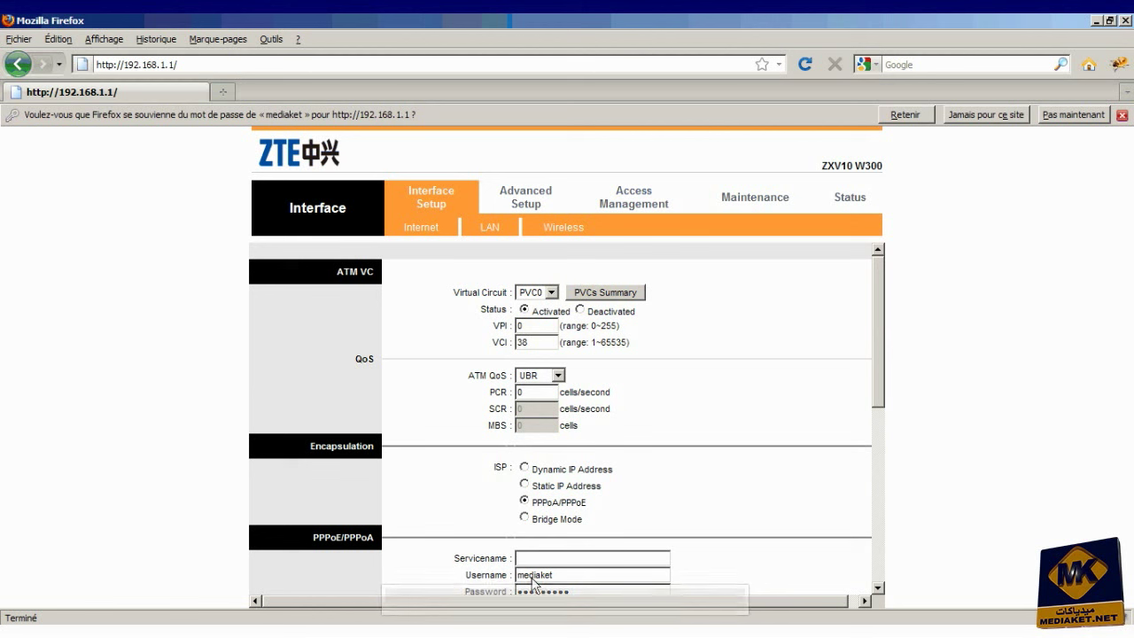
# - On the Wireless page, set the channel country to ALGERIA and keep transmit power High
pyautogui.click(563, 227)
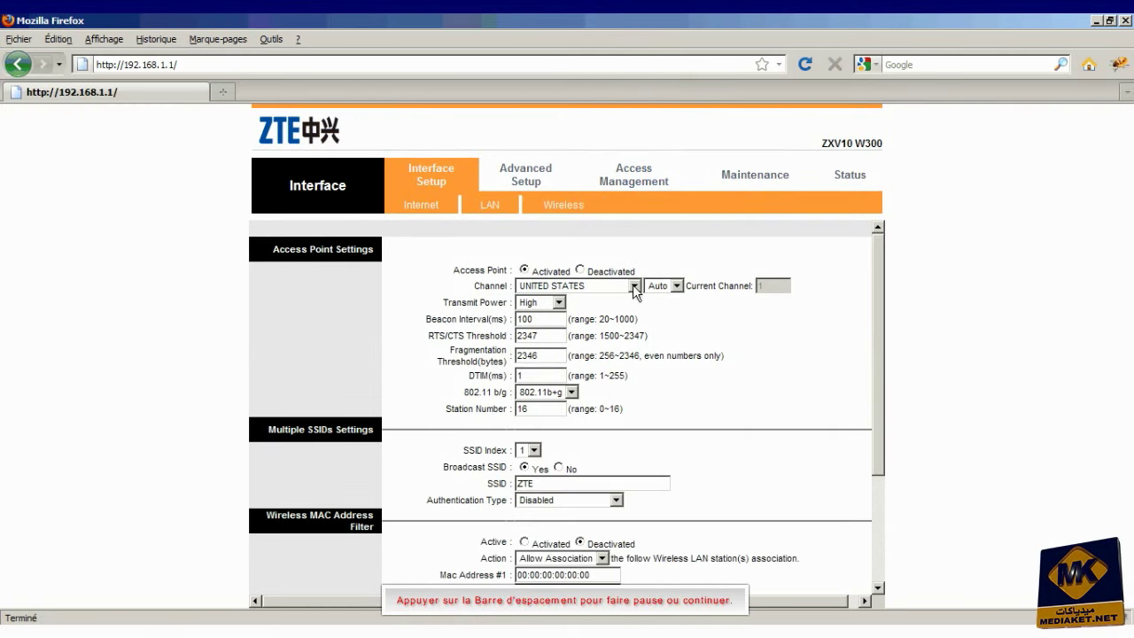
pyautogui.click(634, 286)
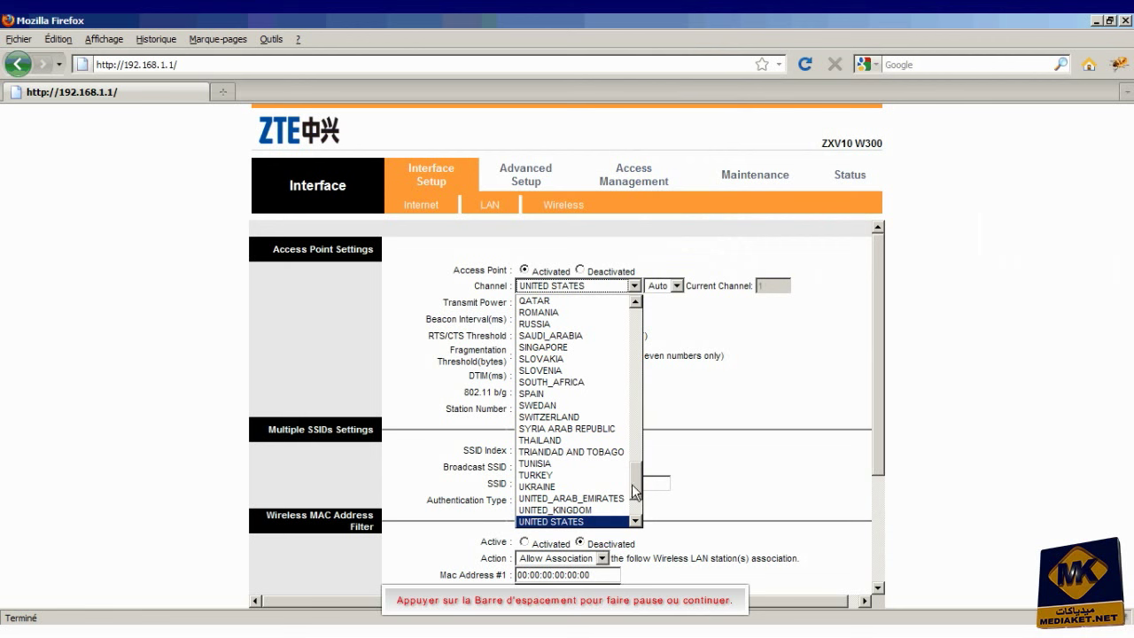
pyautogui.scroll(20, 586, 422)
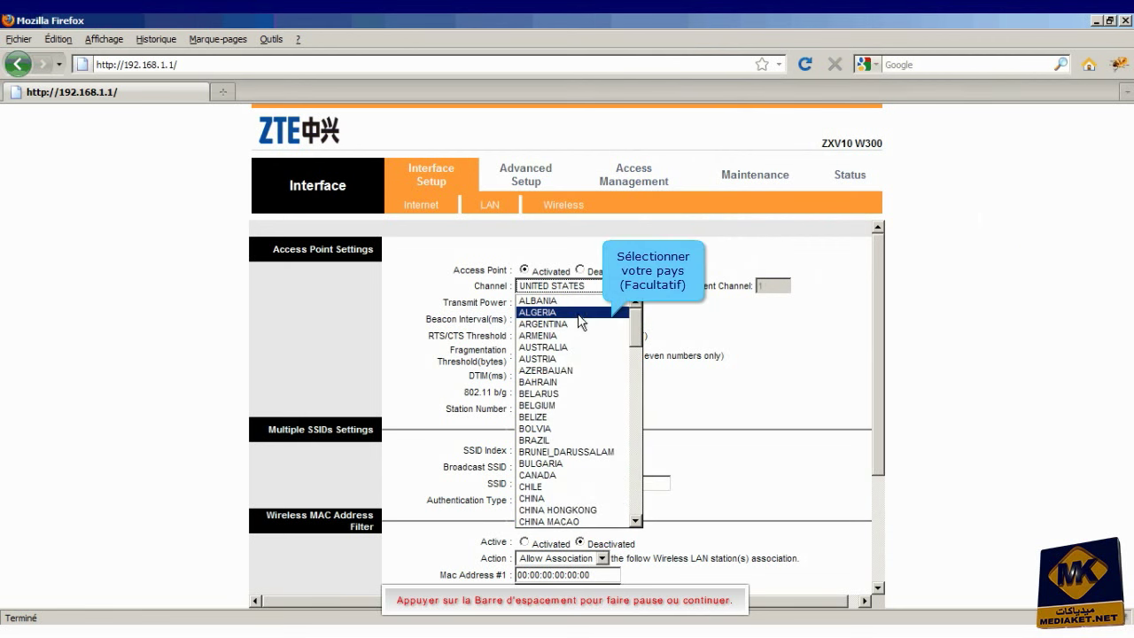
pyautogui.click(580, 313)
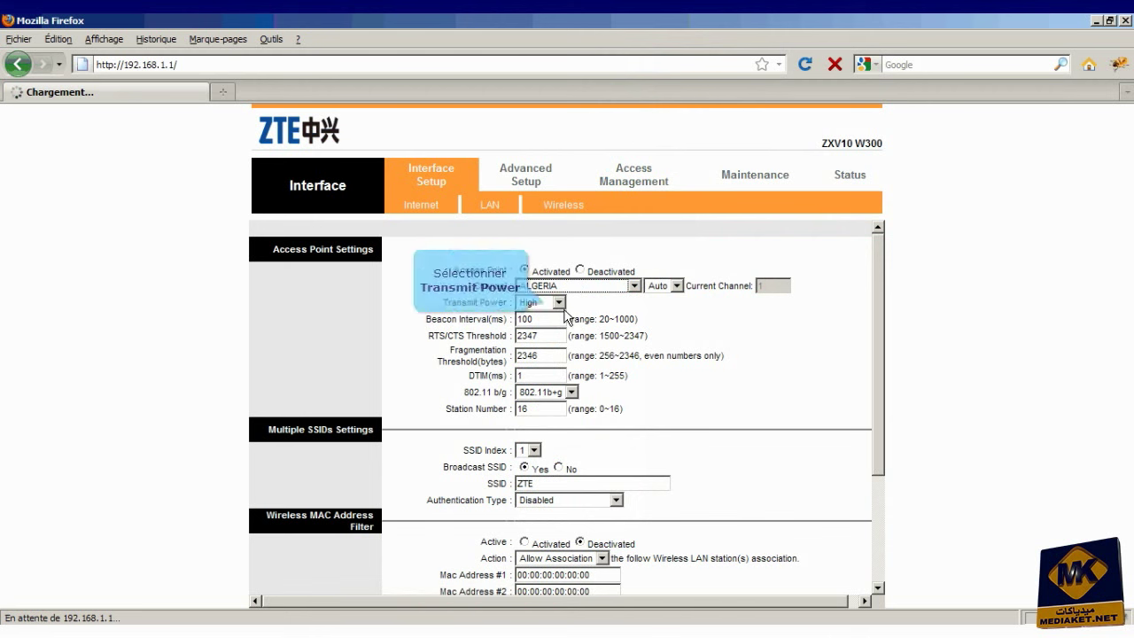
pyautogui.click(559, 303)
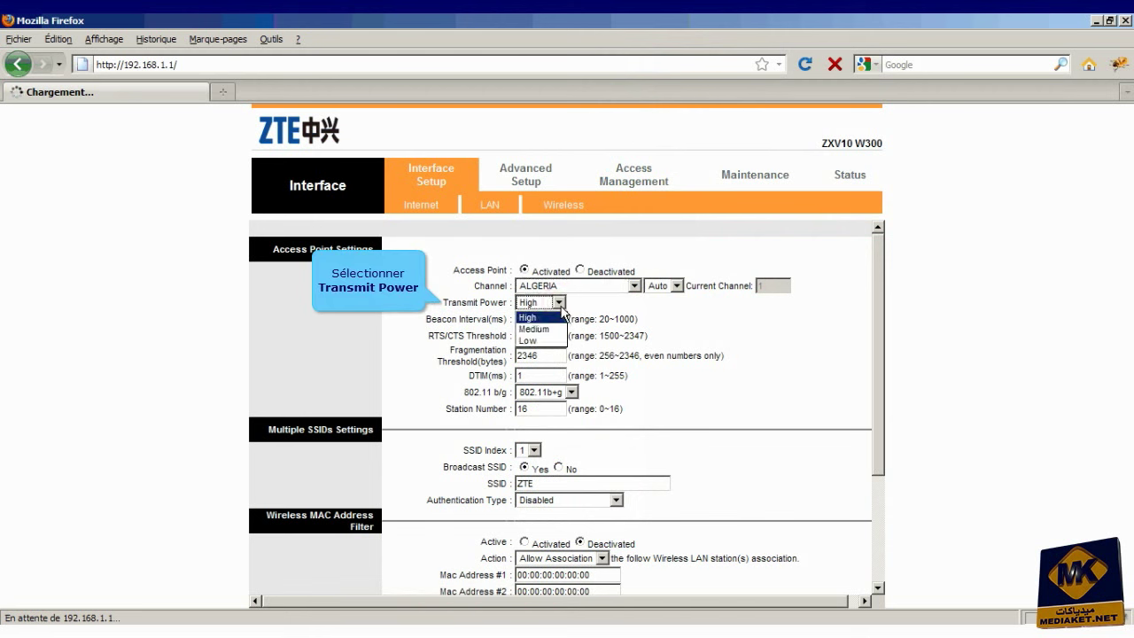
pyautogui.click(531, 318)
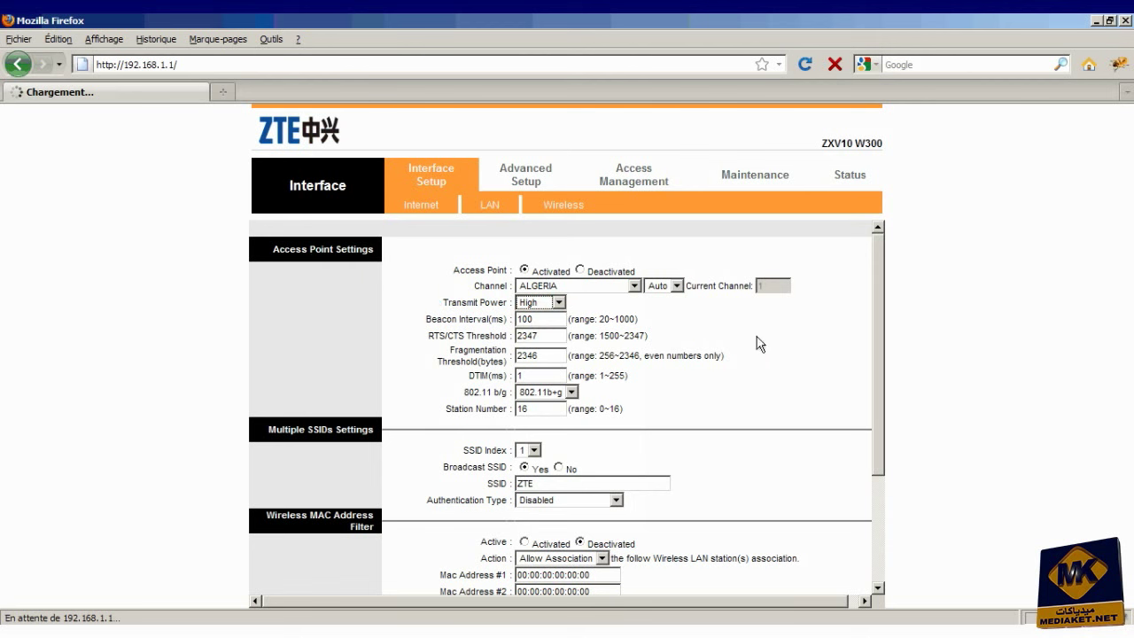
# - Rename the Wi-Fi SSID from ZTE to Mediaket_WL
pyautogui.scroll(-2, 856, 380)
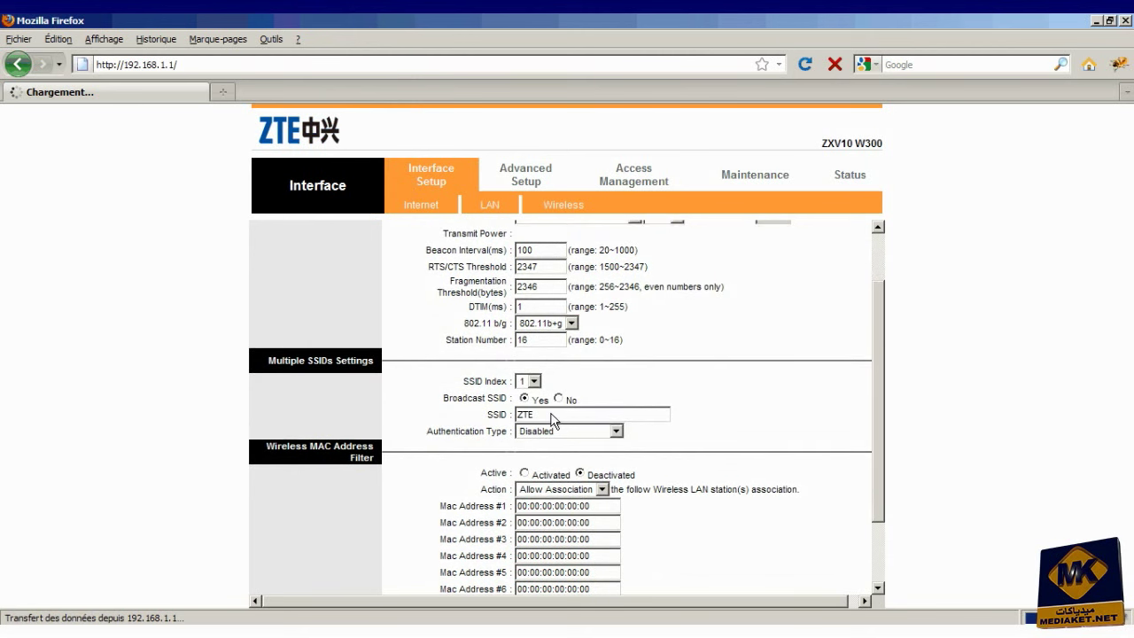
pyautogui.scroll(-4, 546, 419)
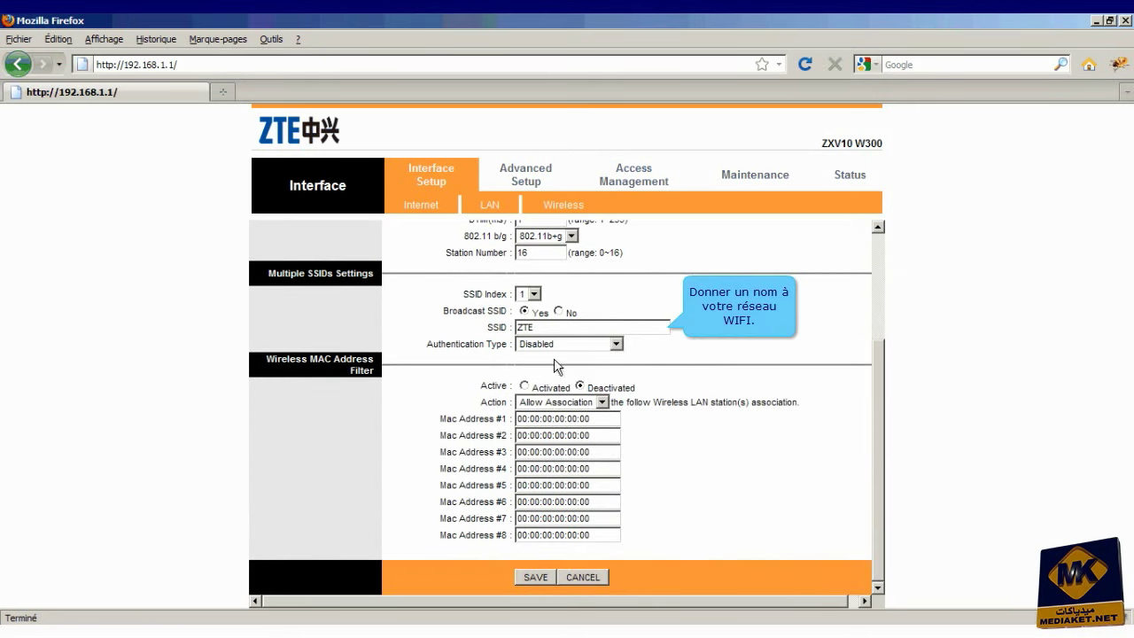
pyautogui.doubleClick(548, 327)
pyautogui.write('Mediaket_WL')
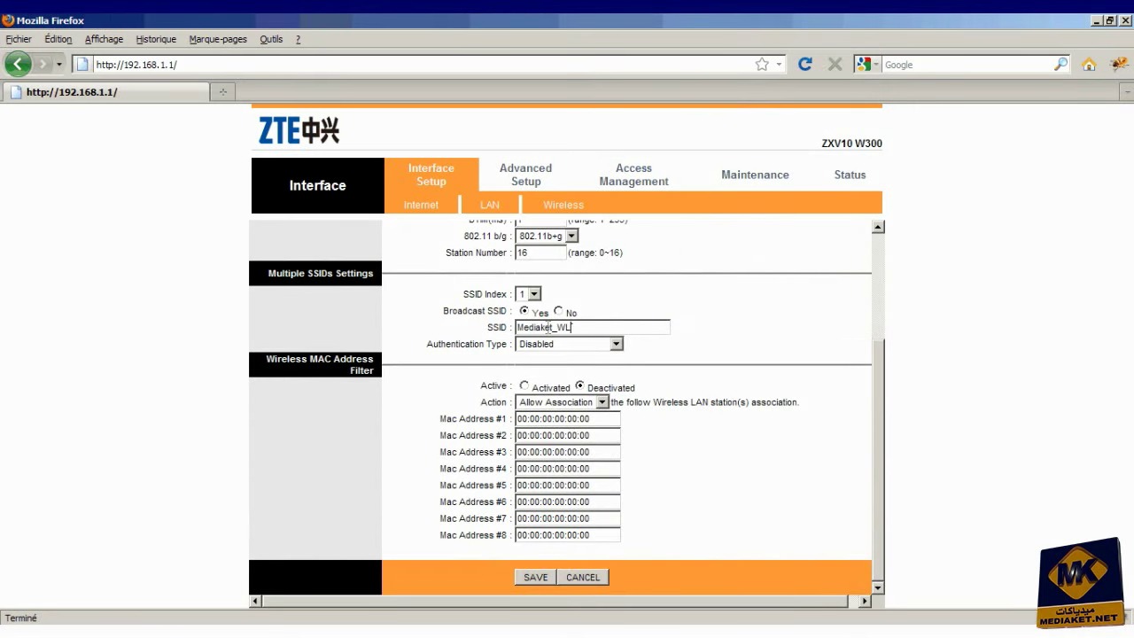
pyautogui.click(617, 345)
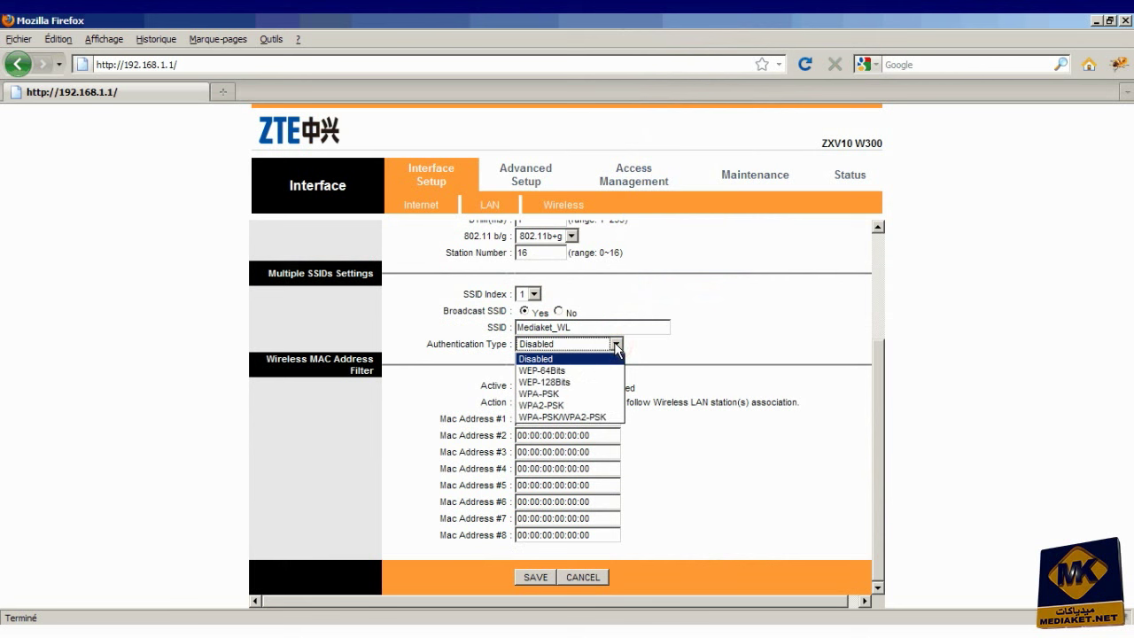
# - Choose WPA-PSK authentication, enter a pre-shared key, and save the wireless settings
pyautogui.click(549, 394)
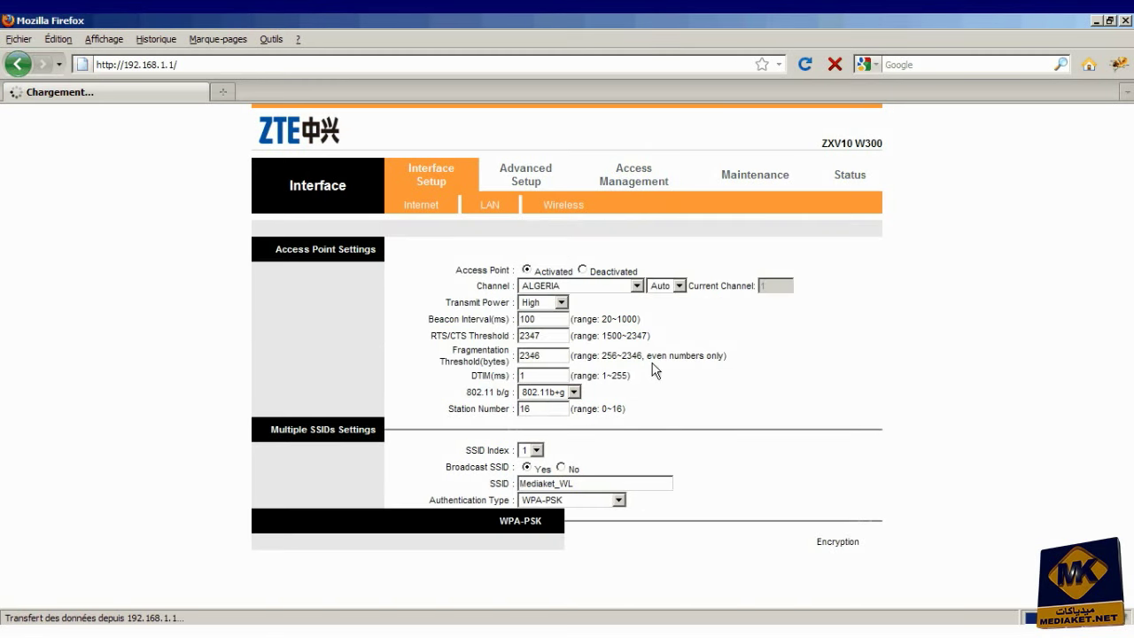
pyautogui.scroll(-4, 619, 367)
pyautogui.click(579, 370)
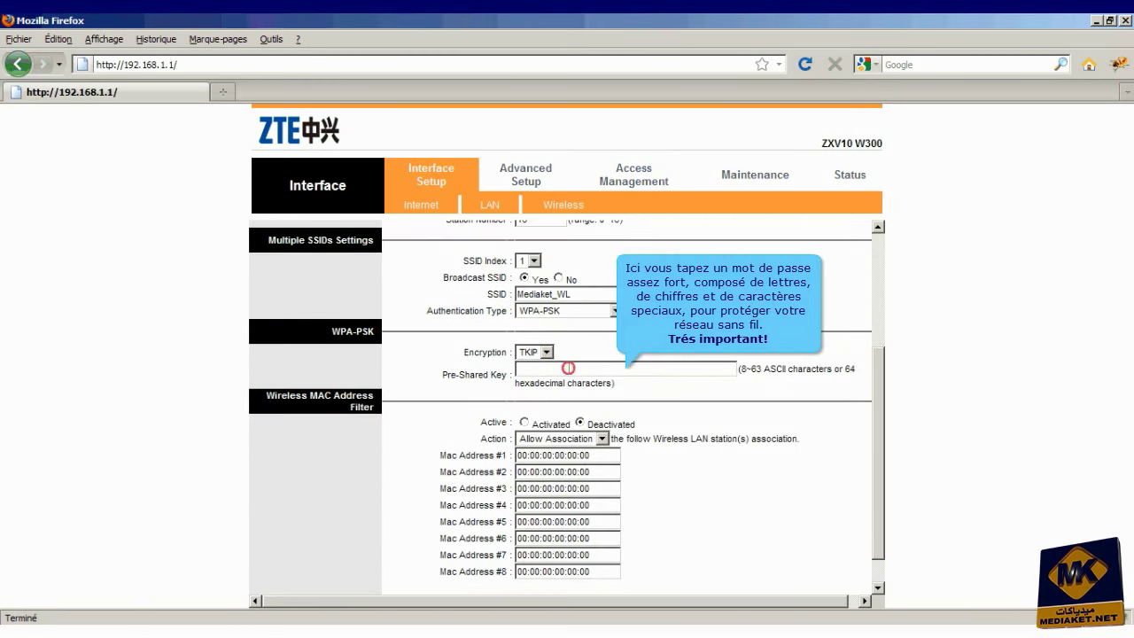
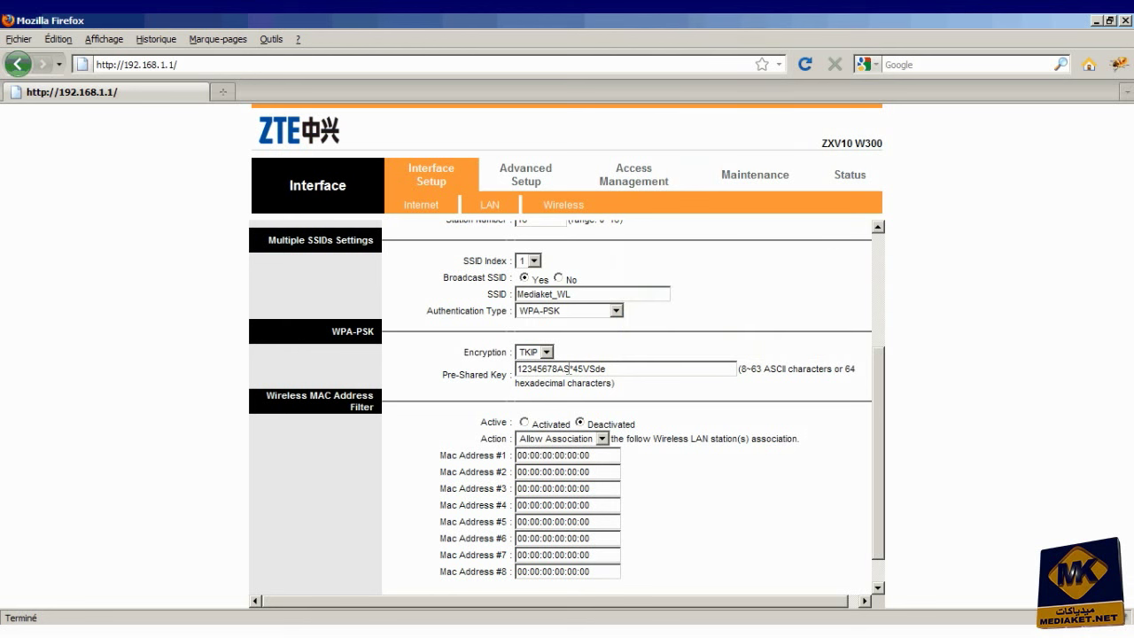
pyautogui.scroll(-1, 868, 388)
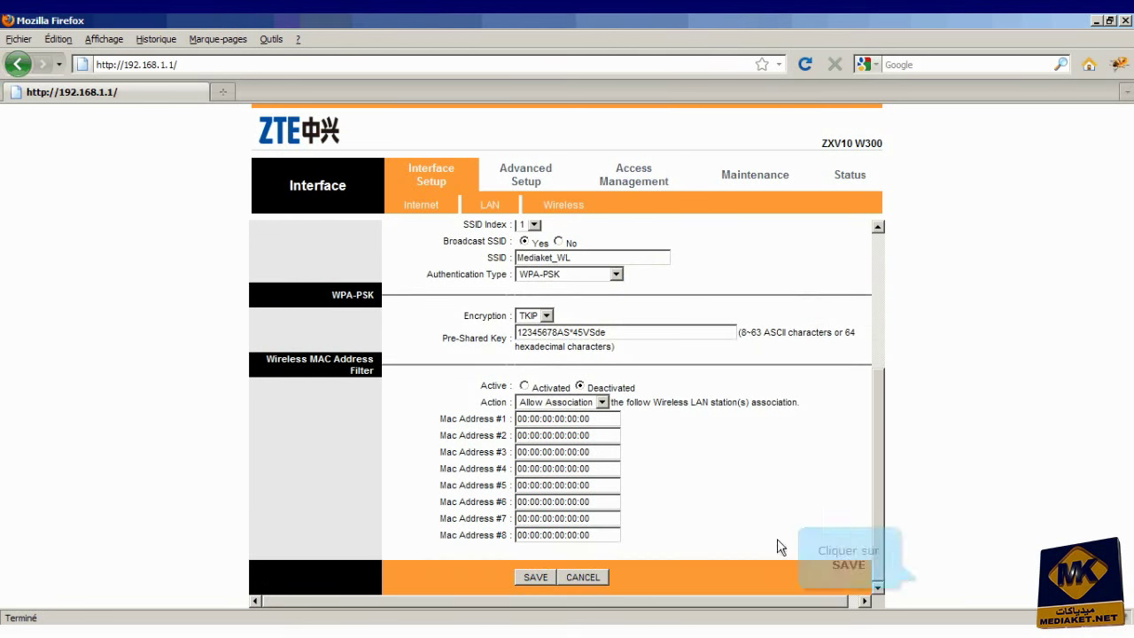
pyautogui.click(538, 576)
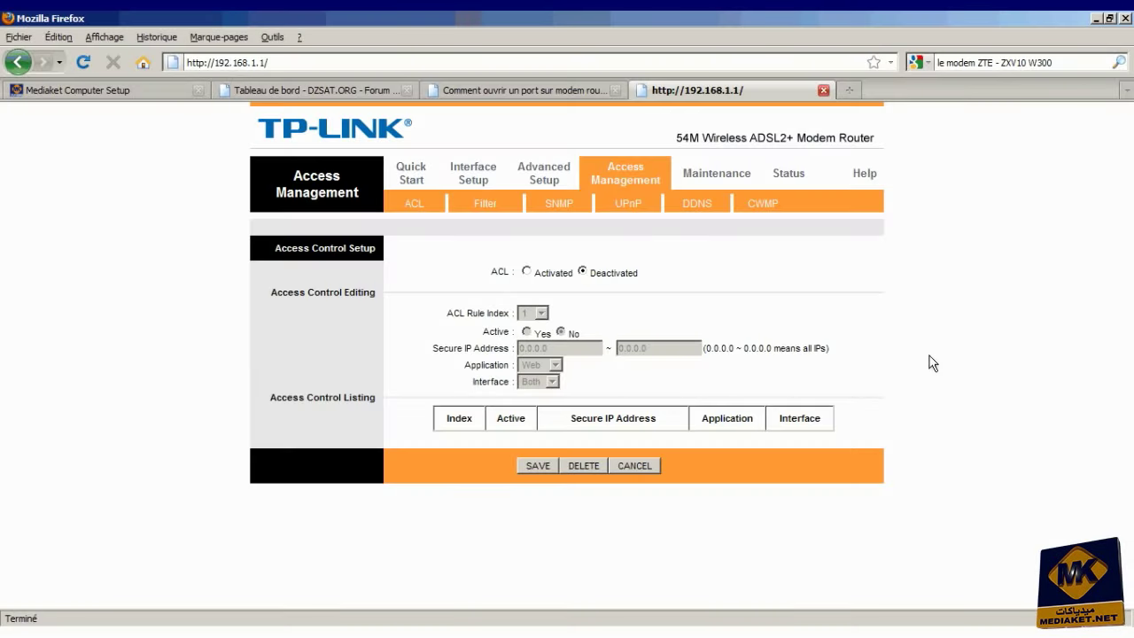
# - Open Advanced Setup to show the Firewall page
pyautogui.click(544, 180)
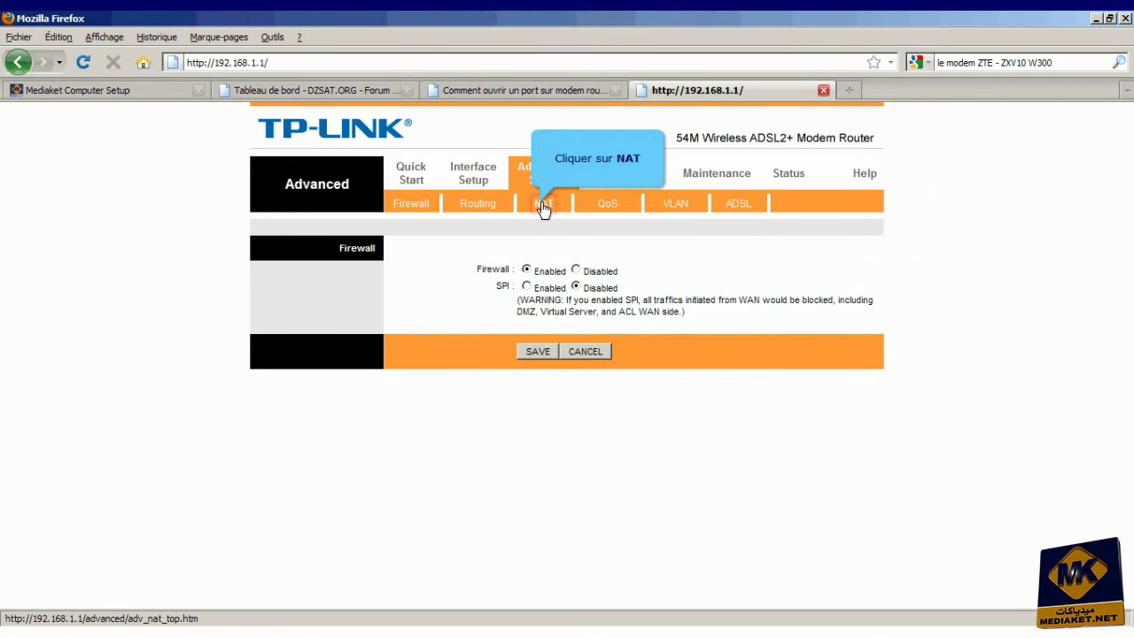
# - In NAT > Virtual Server, name rule 1 emule with start port 7620
pyautogui.click(544, 205)
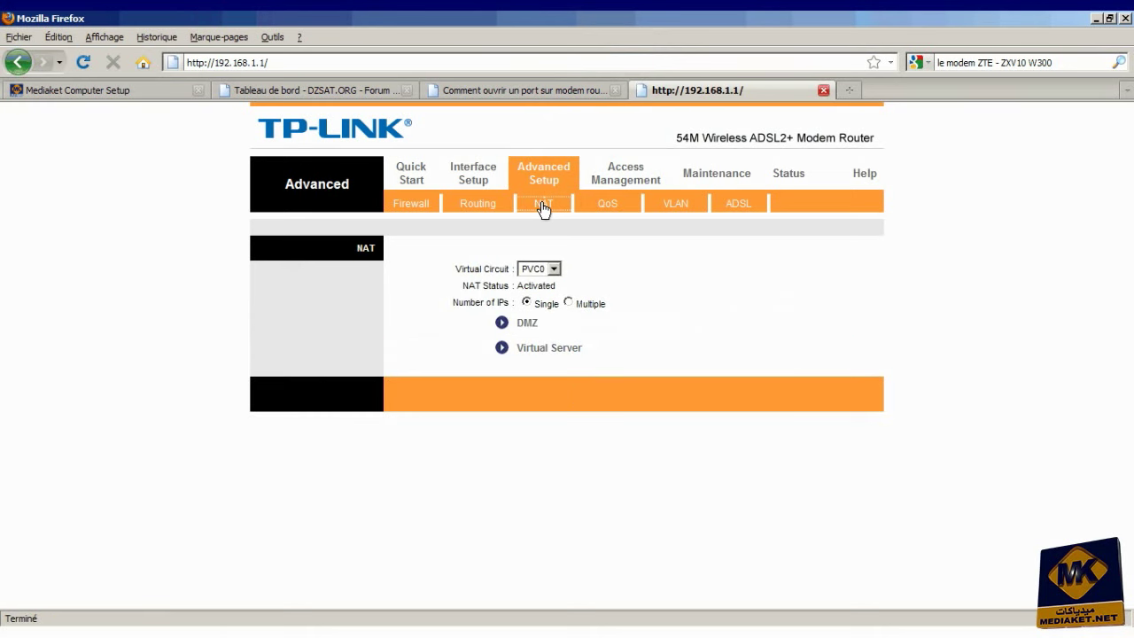
pyautogui.click(555, 351)
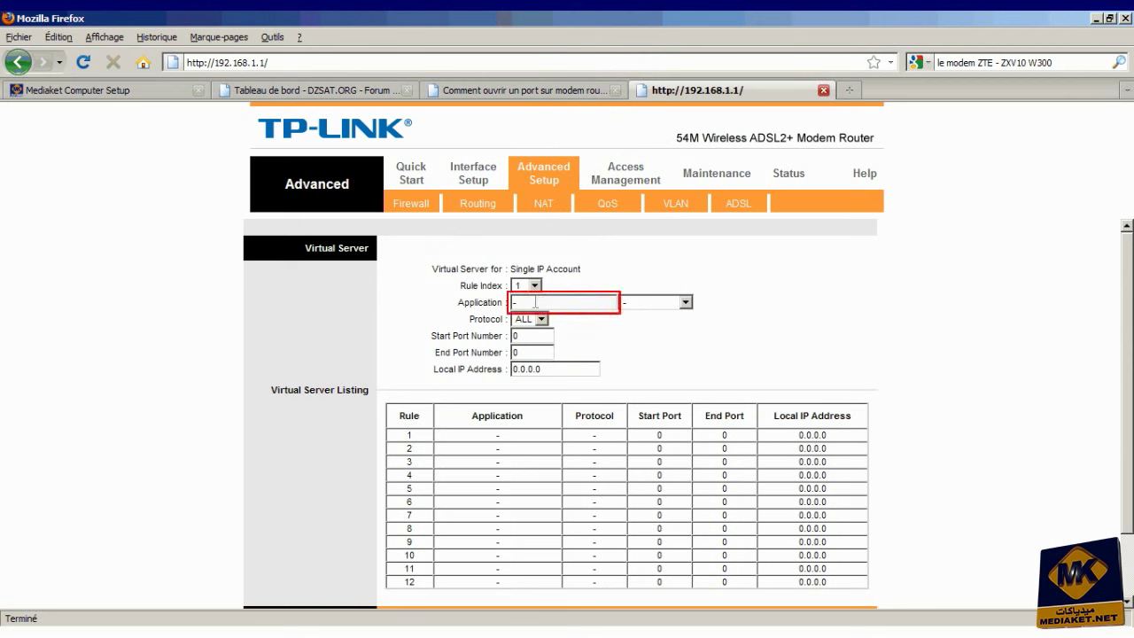
pyautogui.doubleClick(530, 302)
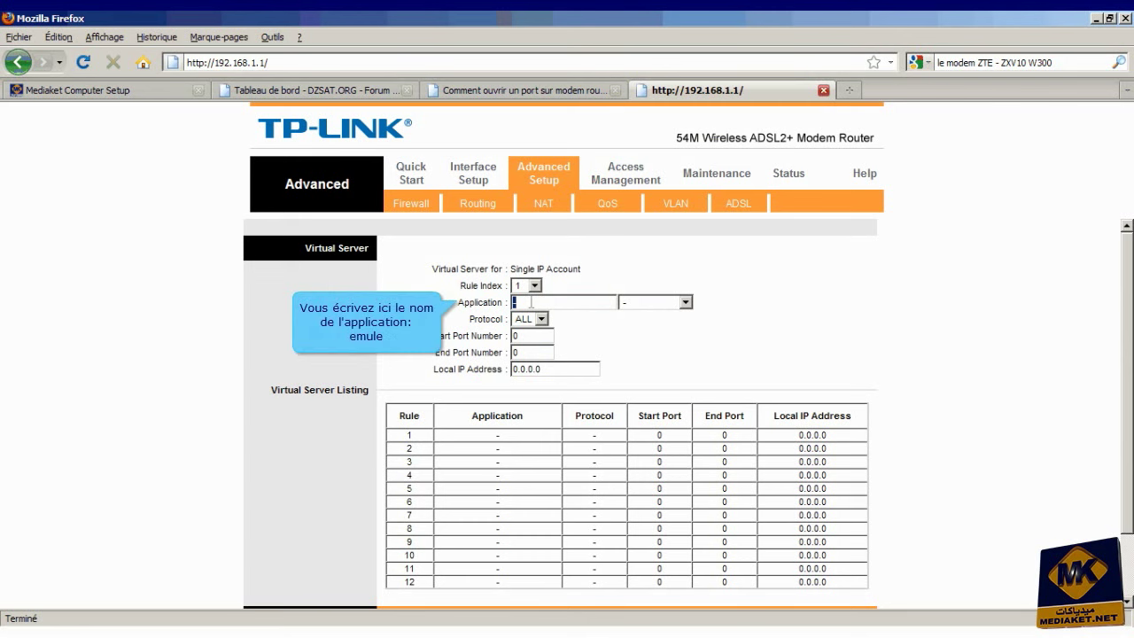
pyautogui.write('emule')
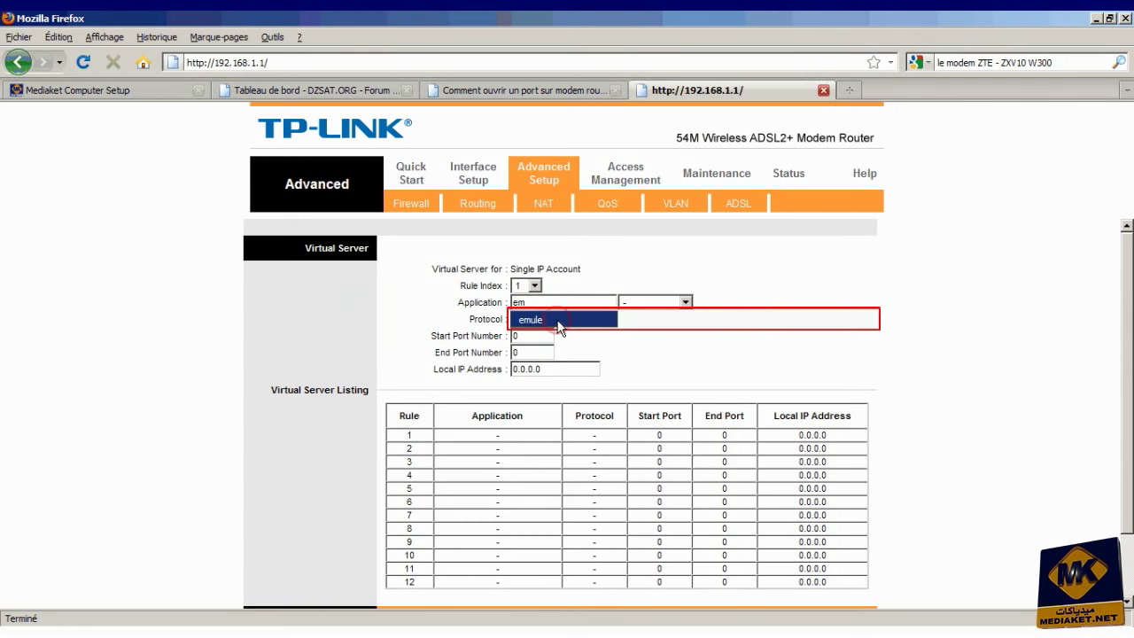
pyautogui.click(560, 328)
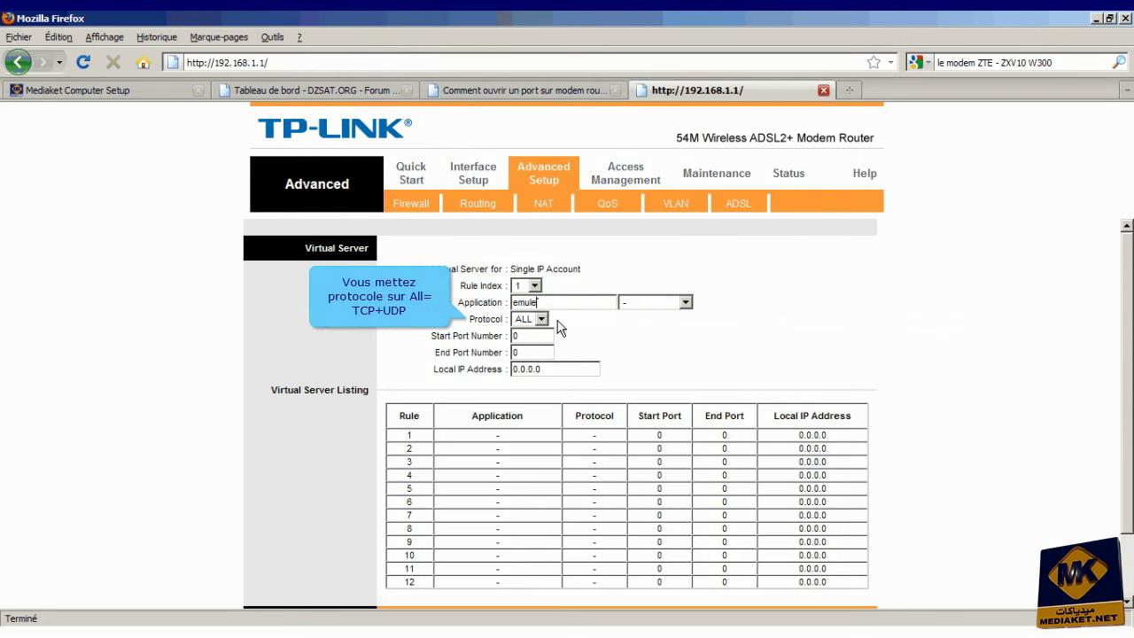
pyautogui.moveTo(540, 337); pyautogui.dragTo(481, 338)
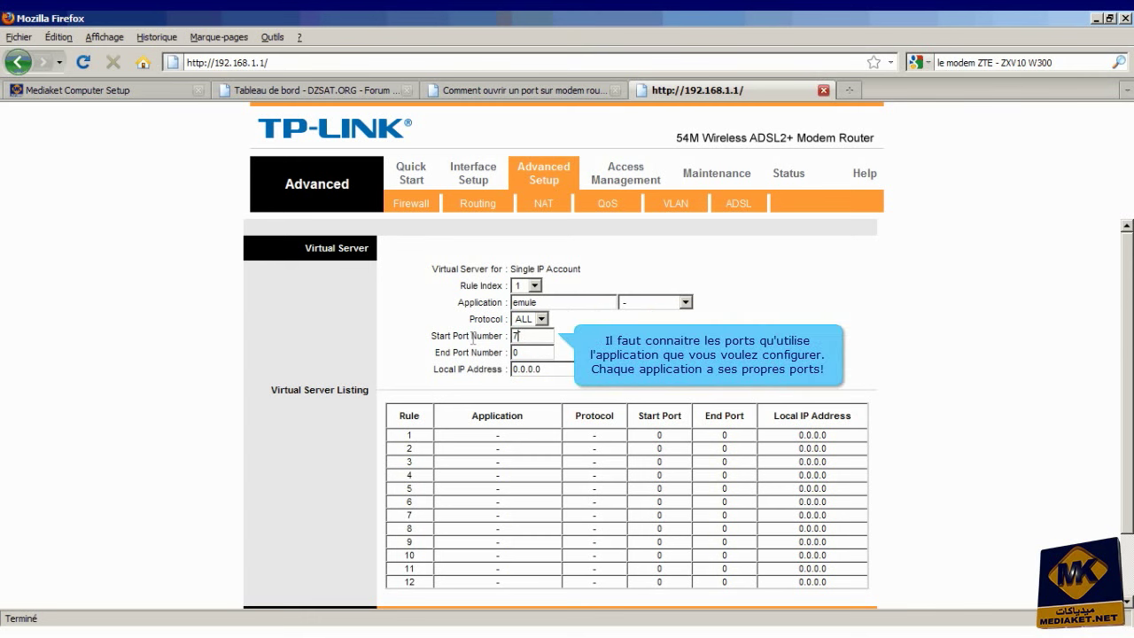
pyautogui.write('7620')
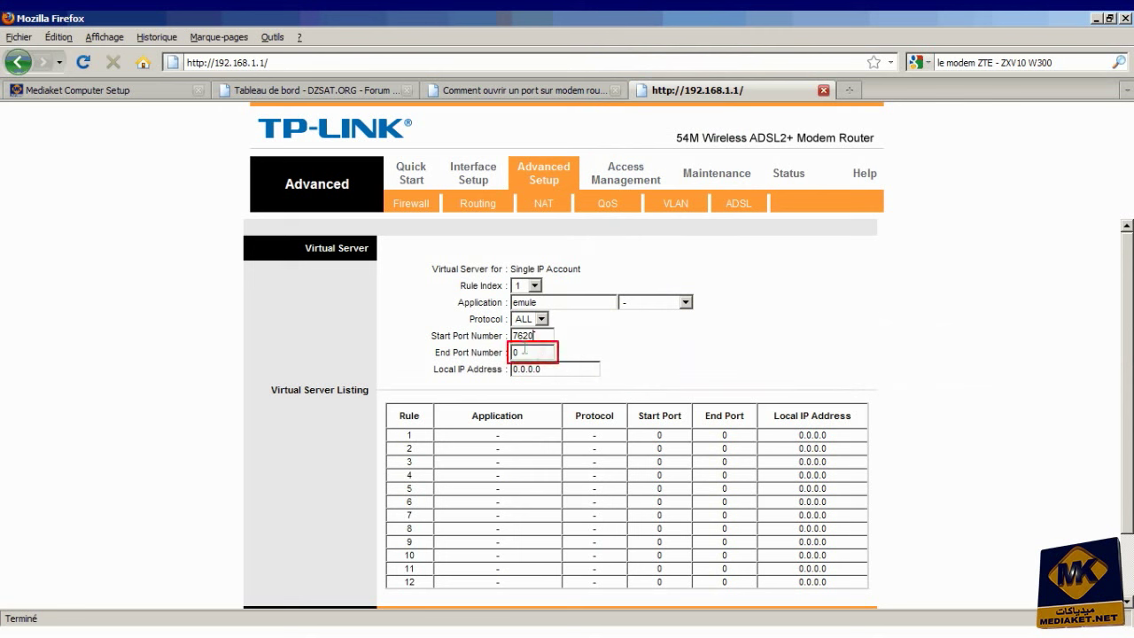
# - Set end port 7620 and local IP 192.168.1.2, then save the emule rule
pyautogui.doubleClick(523, 351)
pyautogui.write('7620')
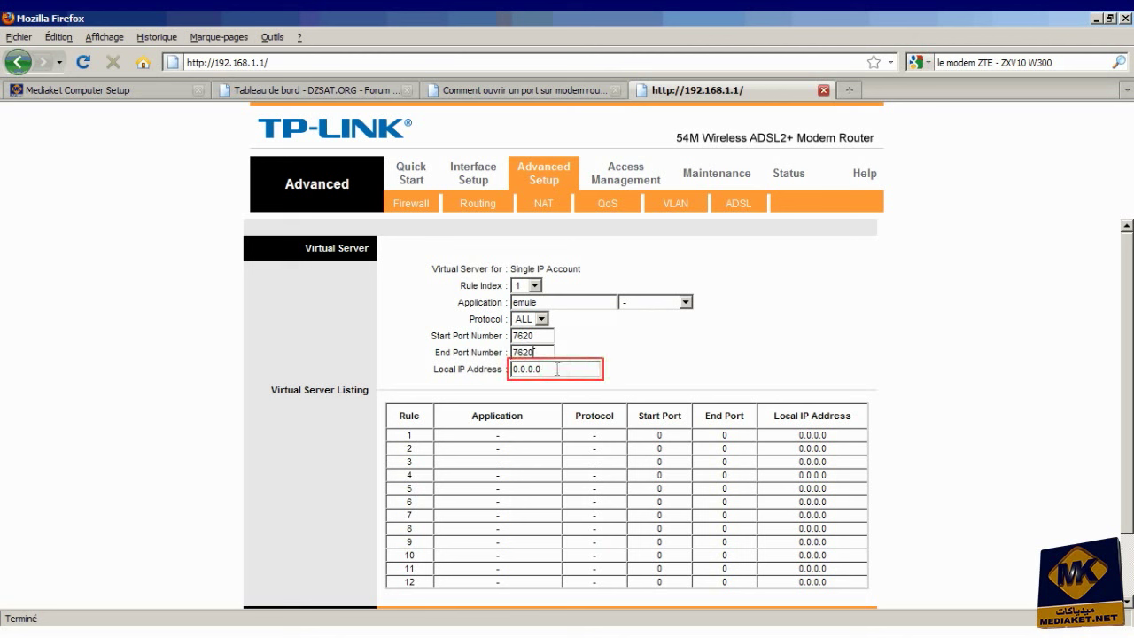
pyautogui.doubleClick(556, 368)
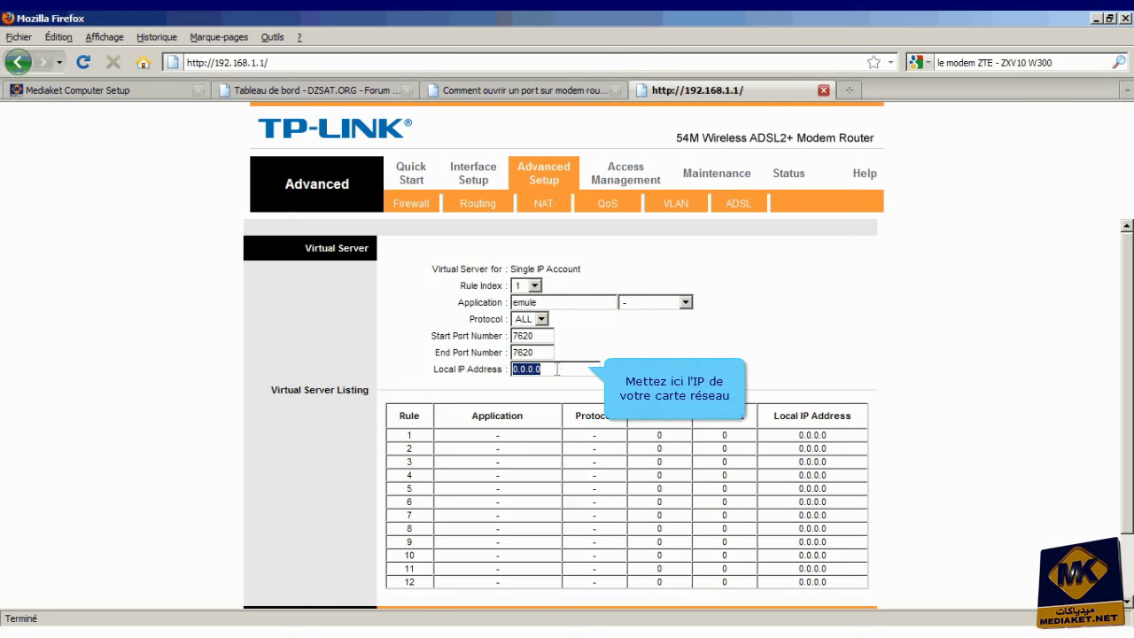
pyautogui.write('192')
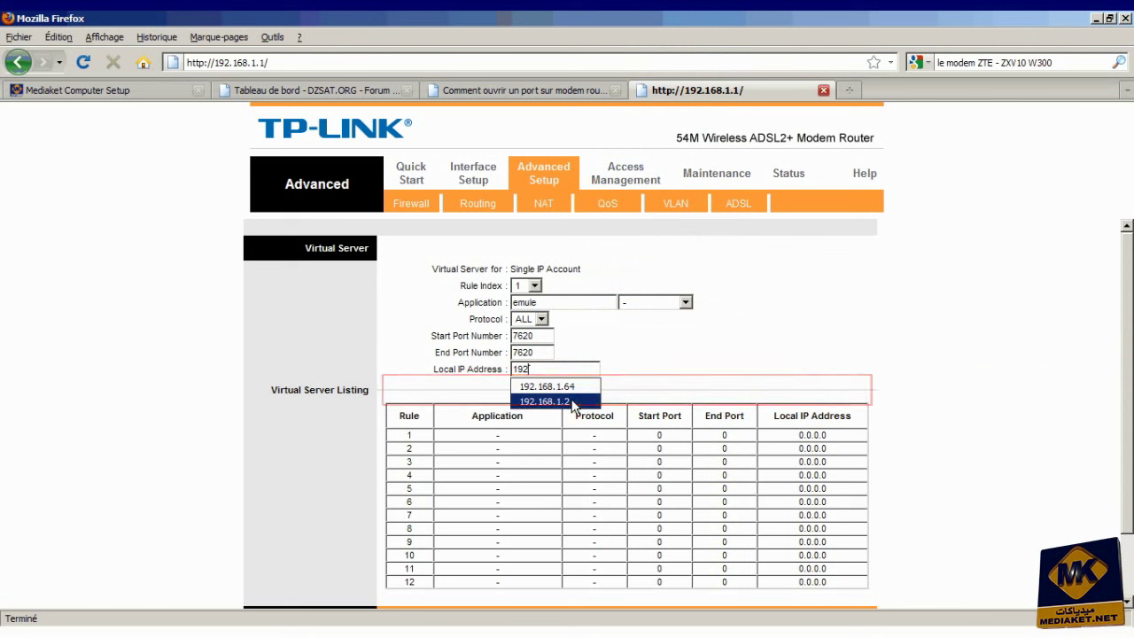
pyautogui.click(540, 400)
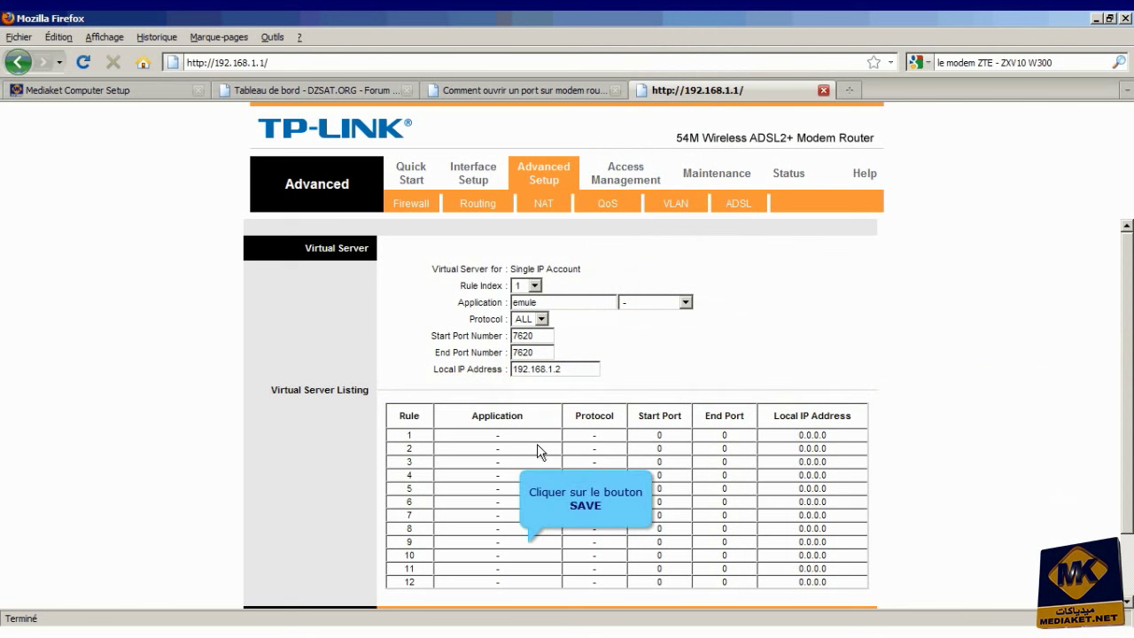
pyautogui.scroll(-2, 531, 483)
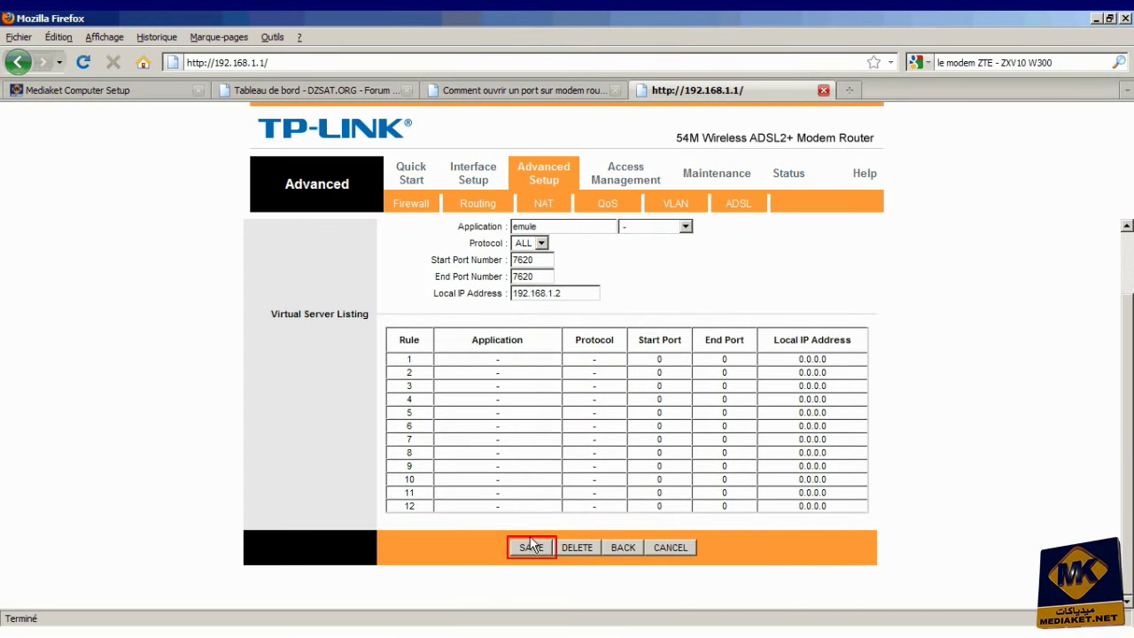
pyautogui.click(531, 547)
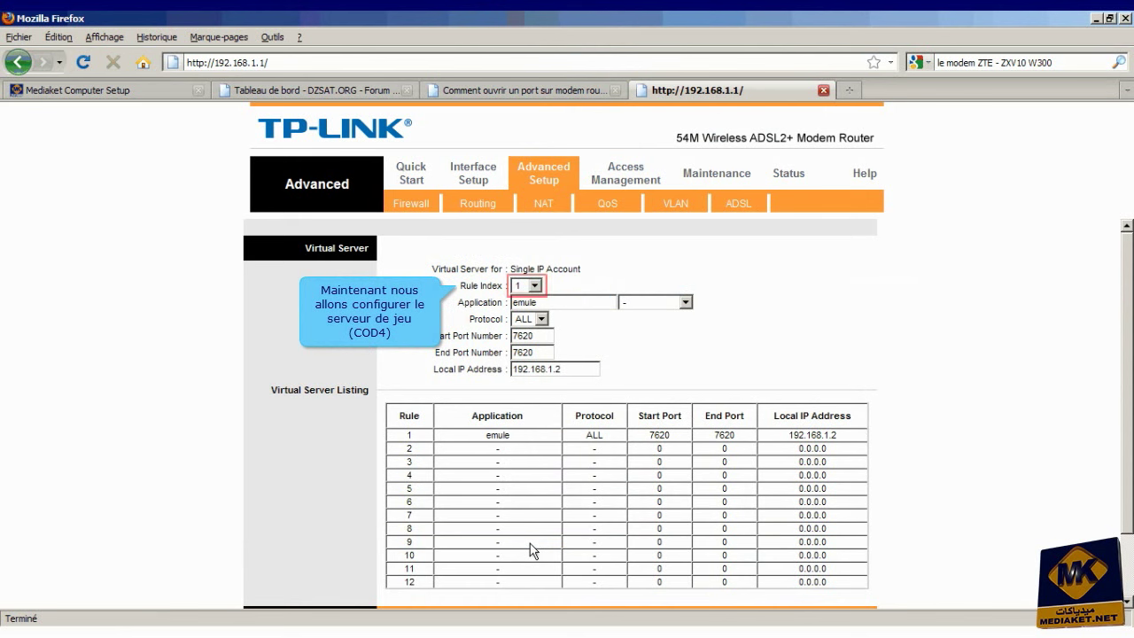
# - Select rule index 2, name it COD4, and set start port 28960
pyautogui.click(535, 285)
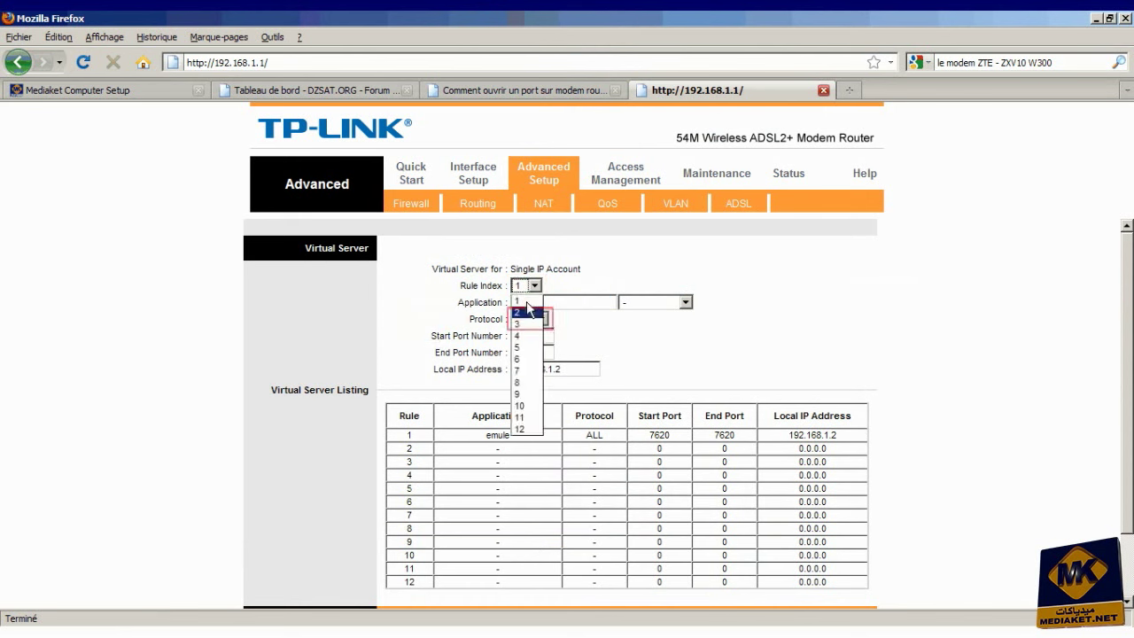
pyautogui.click(530, 319)
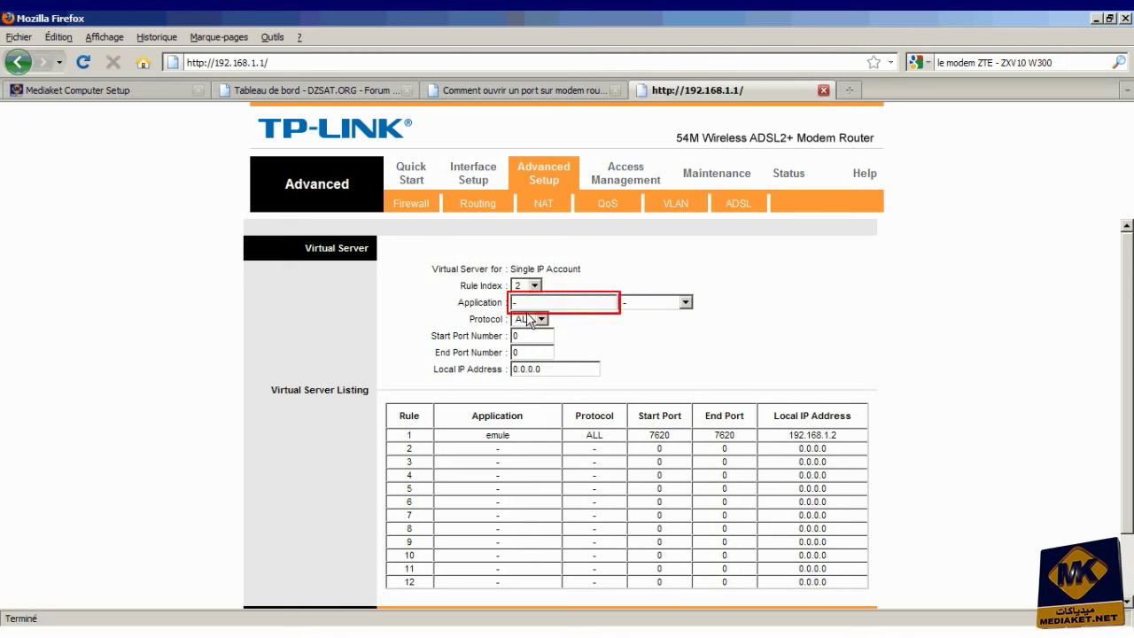
pyautogui.press('Tab')
pyautogui.write('COD4')
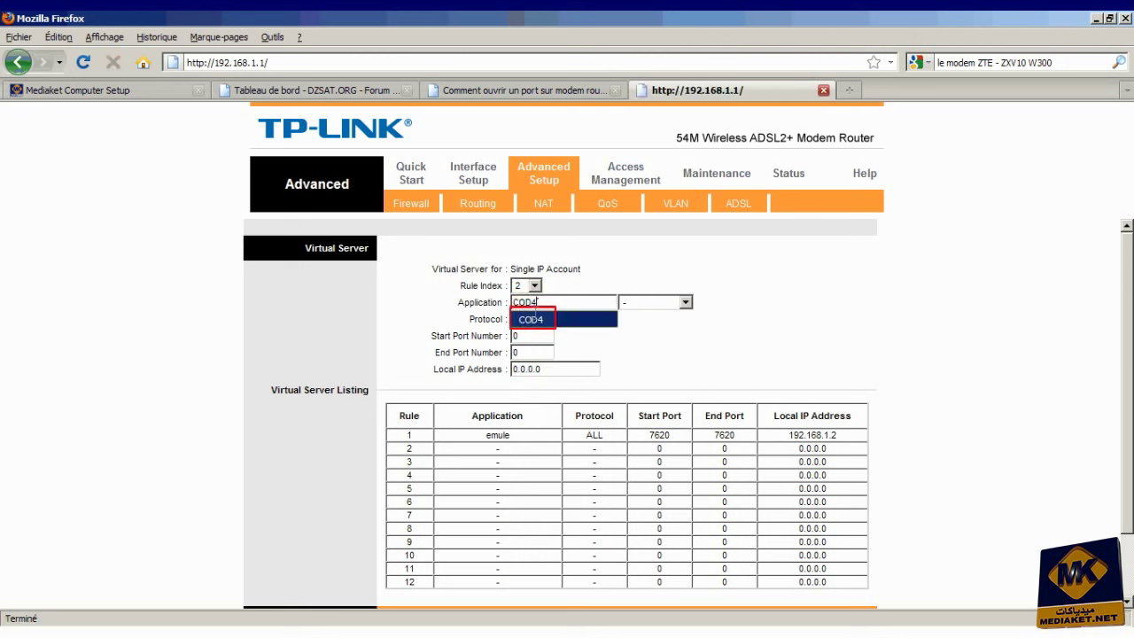
pyautogui.click(531, 320)
pyautogui.press('BackSpace')
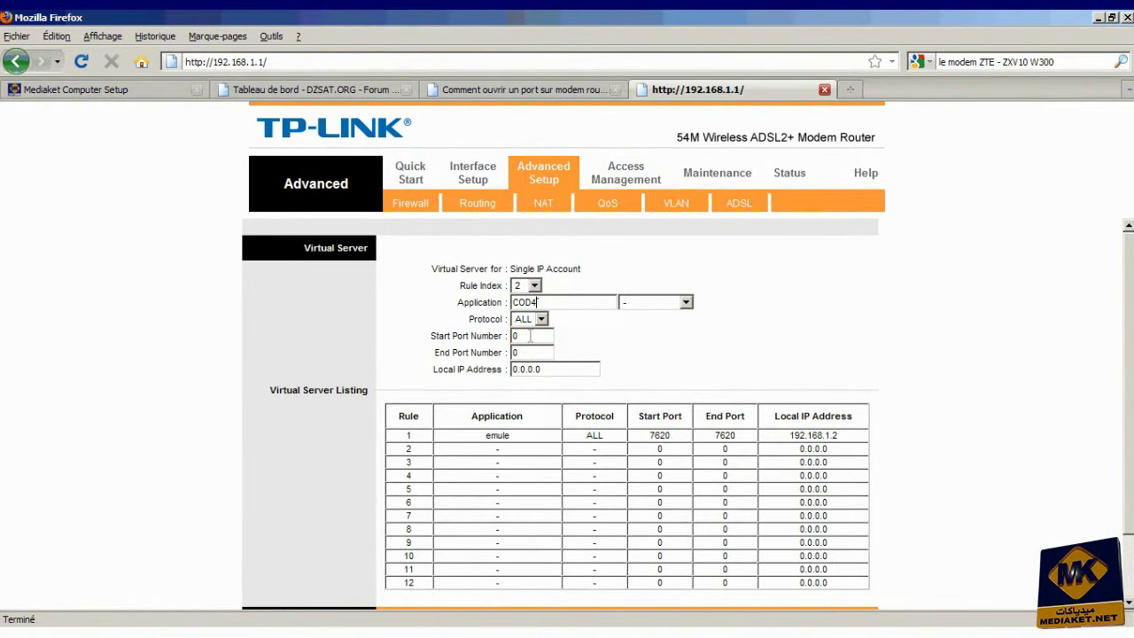
pyautogui.write('28960')
pyautogui.click(545, 354)
# - Set end port 28960 and local IP 192.168.1.2, then save the COD4 rule
pyautogui.click(527, 353)
pyautogui.press('BackSpace')
pyautogui.write('28960')
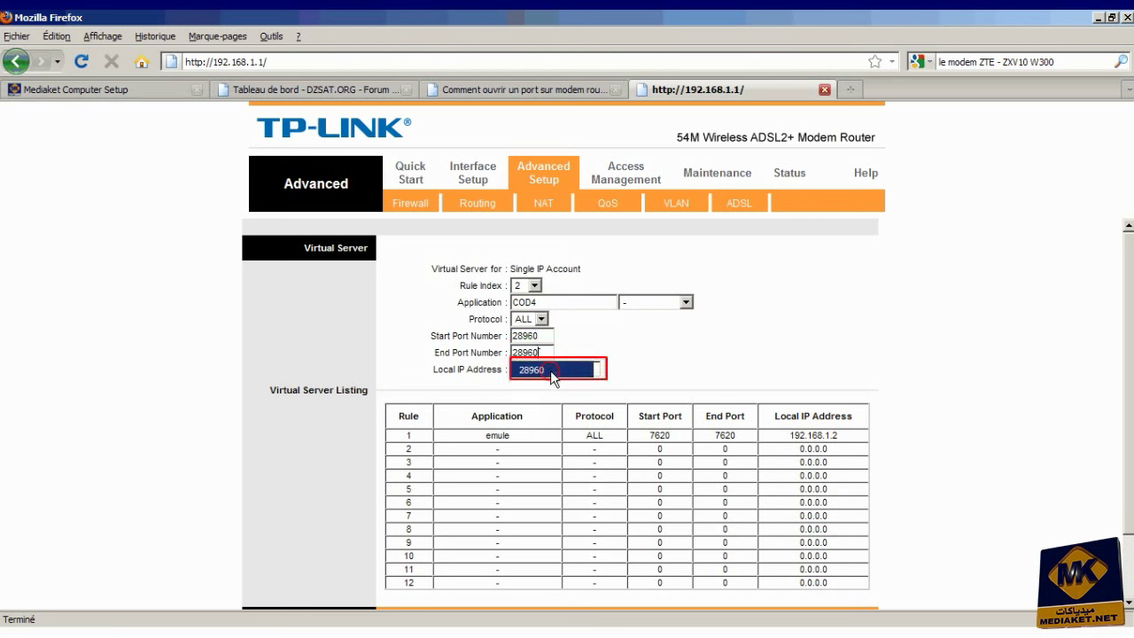
pyautogui.click(551, 370)
pyautogui.tripleClick(551, 370)
pyautogui.write('192')
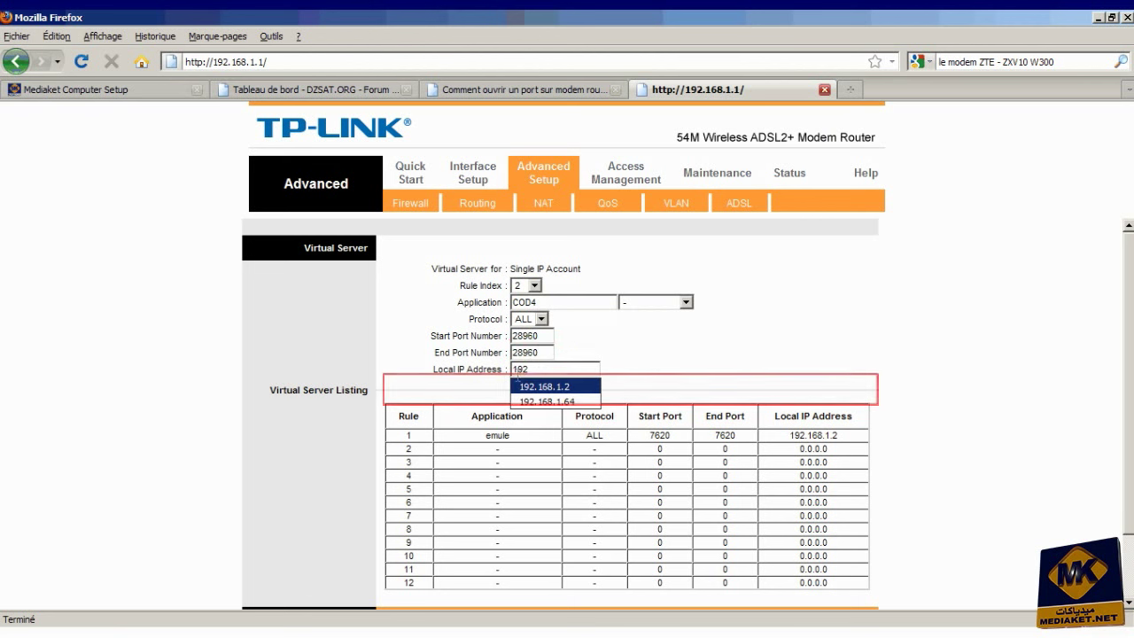
pyautogui.click(548, 387)
pyautogui.scroll(-2, 531, 468)
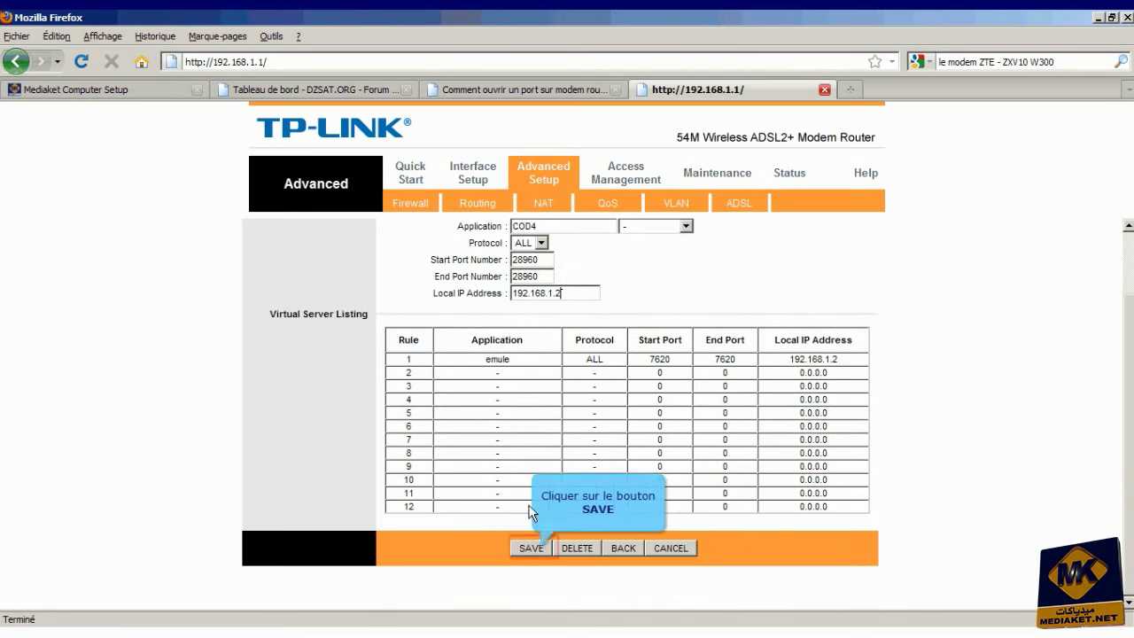
pyautogui.click(531, 547)
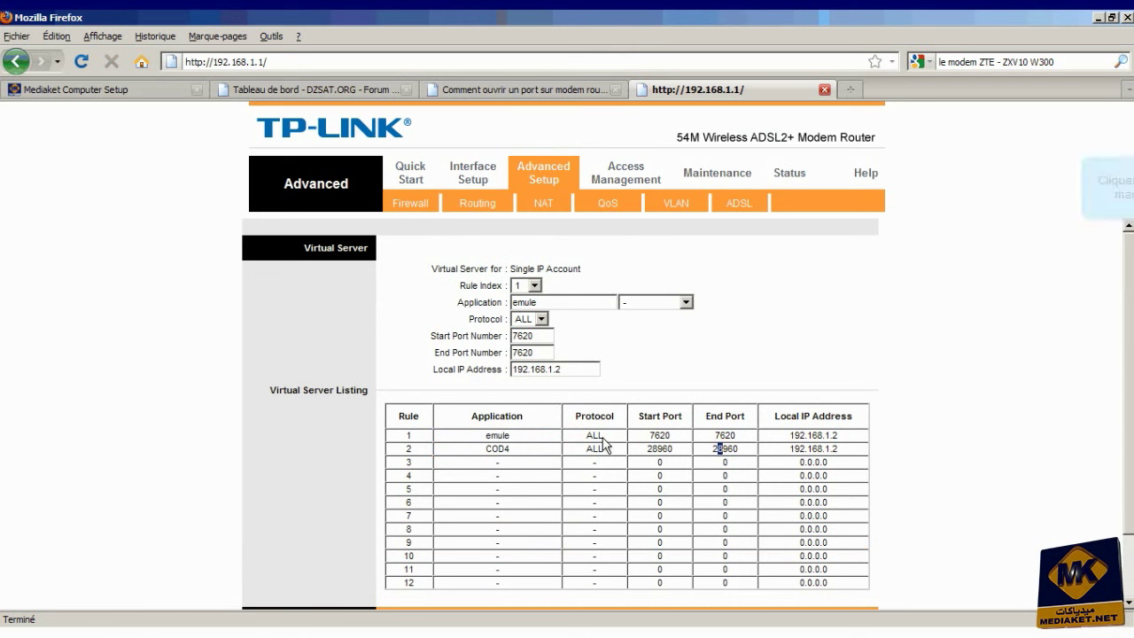
pyautogui.click(628, 178)
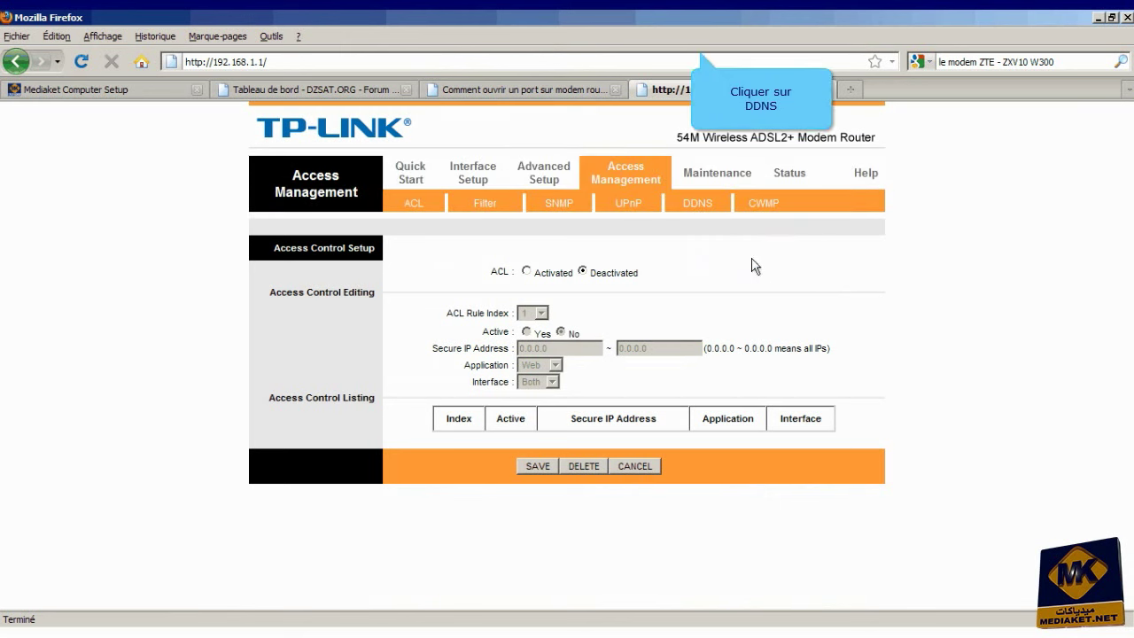
pyautogui.click(699, 206)
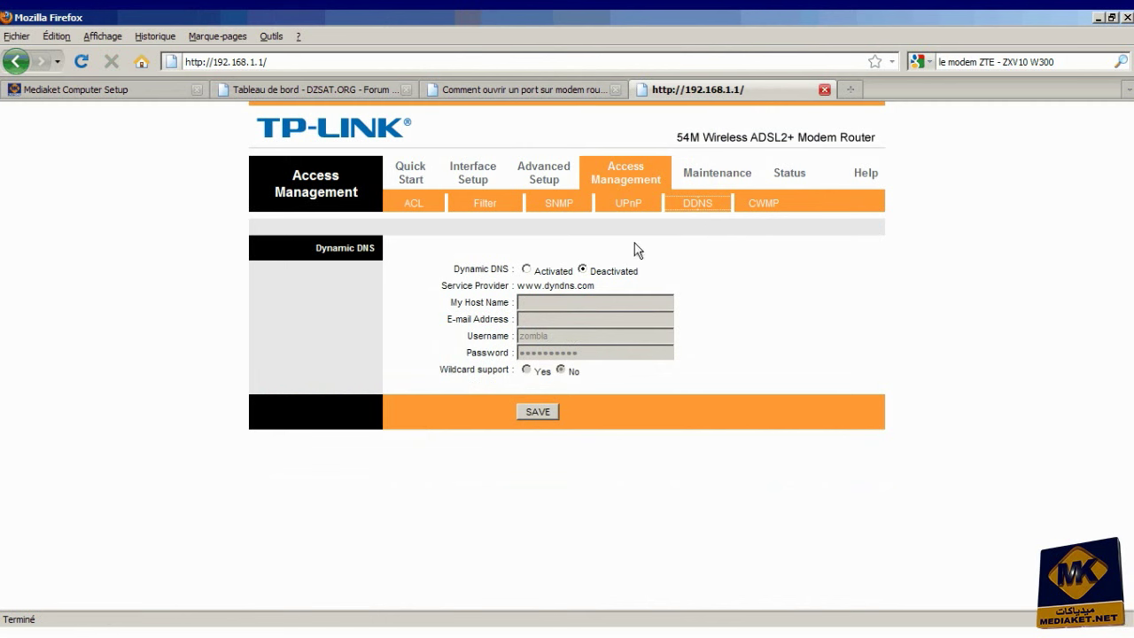
pyautogui.tripleClick(595, 287)
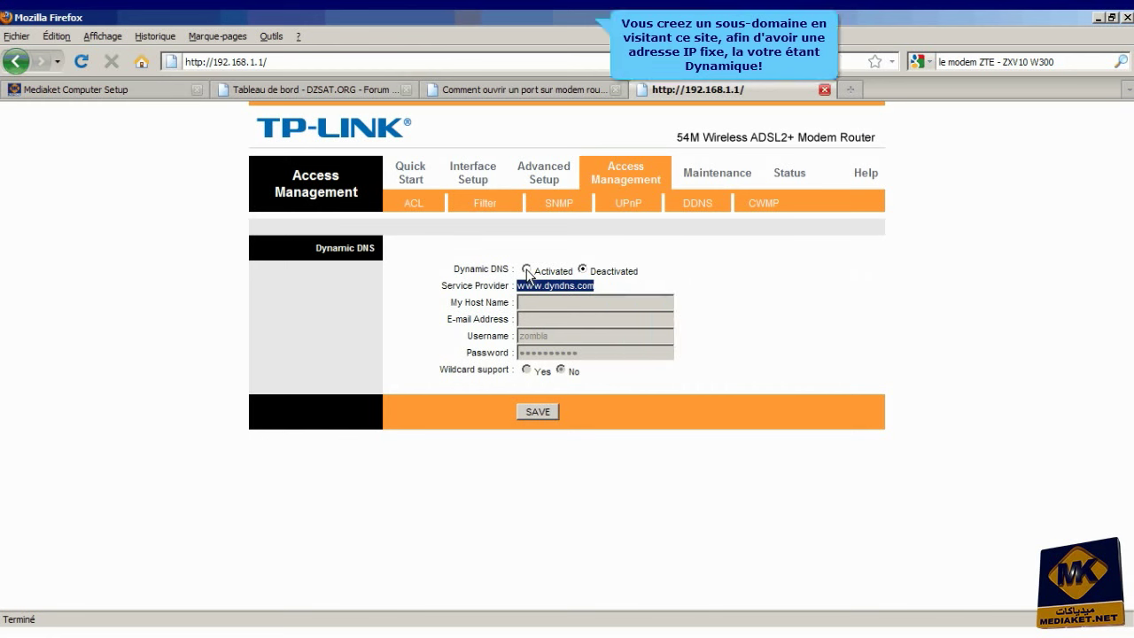
pyautogui.click(526, 269)
# - Enter host name zomfree.ath.cx and the dyndns account e-mail, then select the account username
pyautogui.click(565, 303)
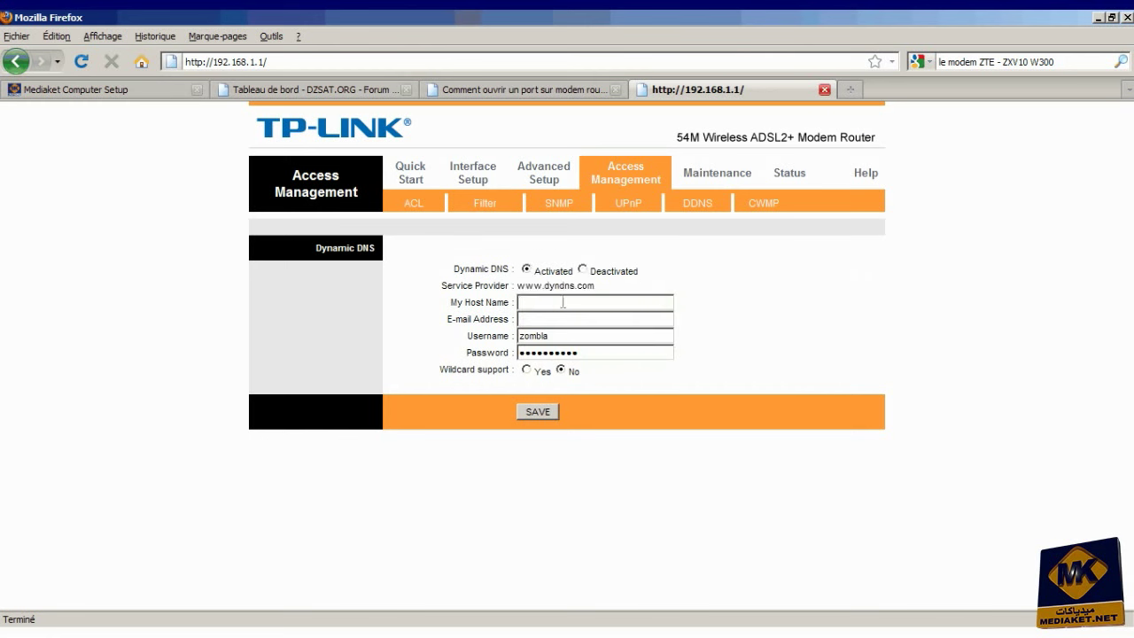
pyautogui.write('z')
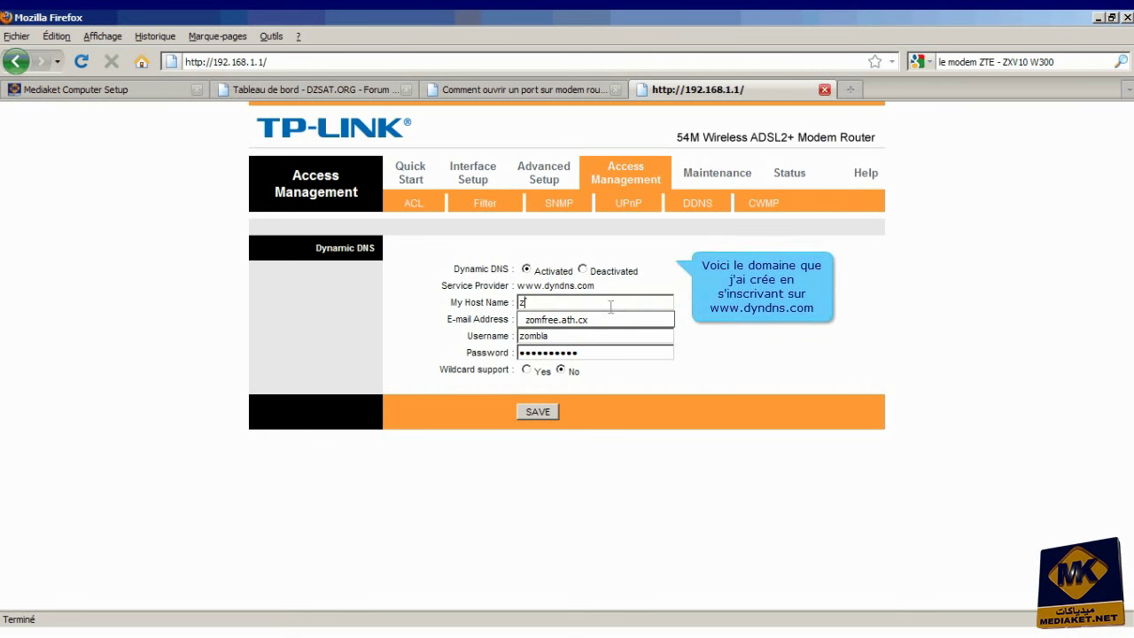
pyautogui.click(577, 319)
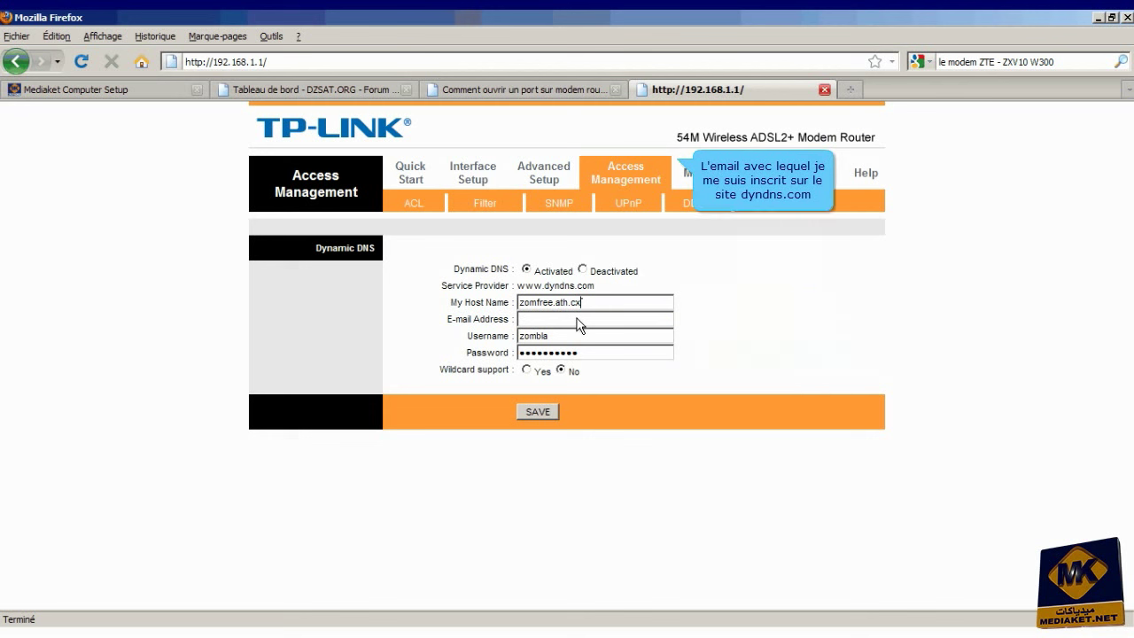
pyautogui.click(574, 319)
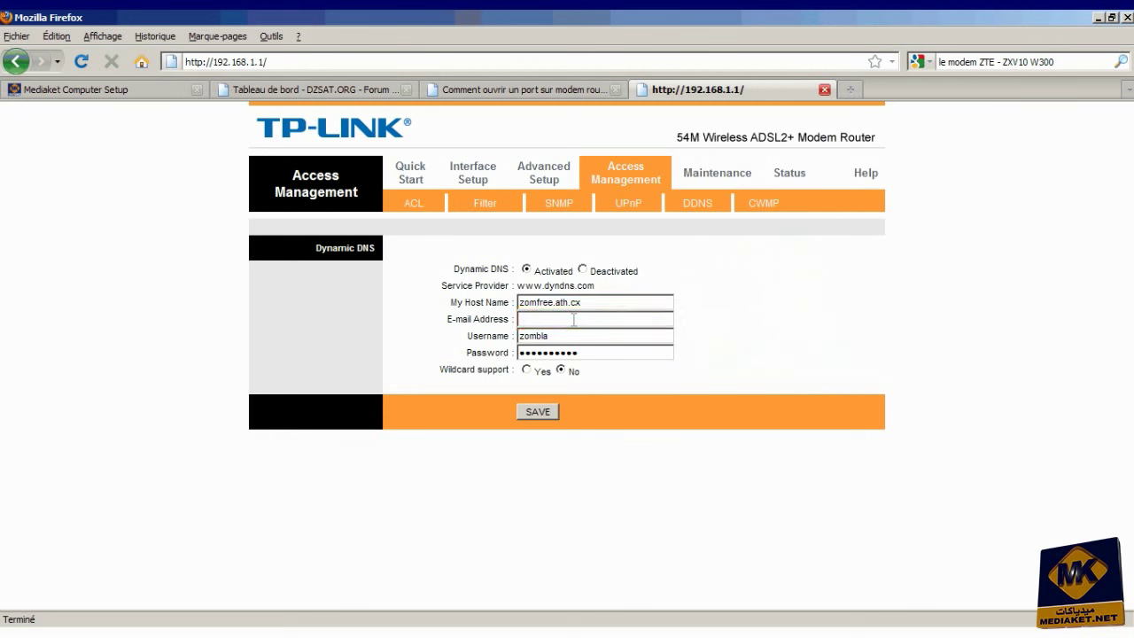
pyautogui.write('z')
pyautogui.click(583, 339)
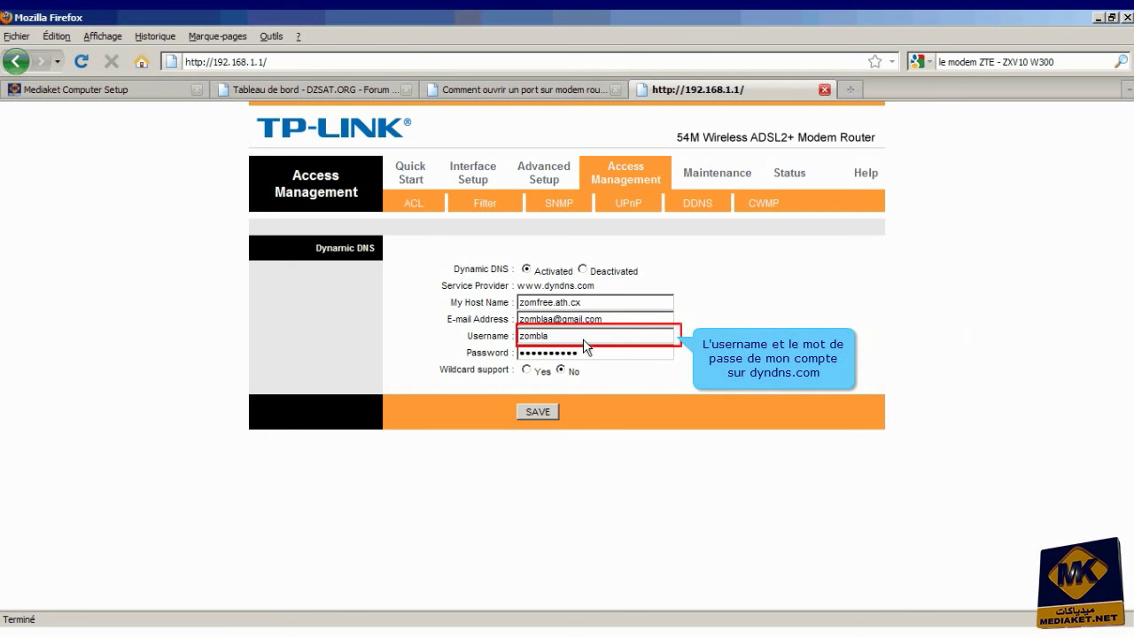
pyautogui.doubleClick(563, 336)
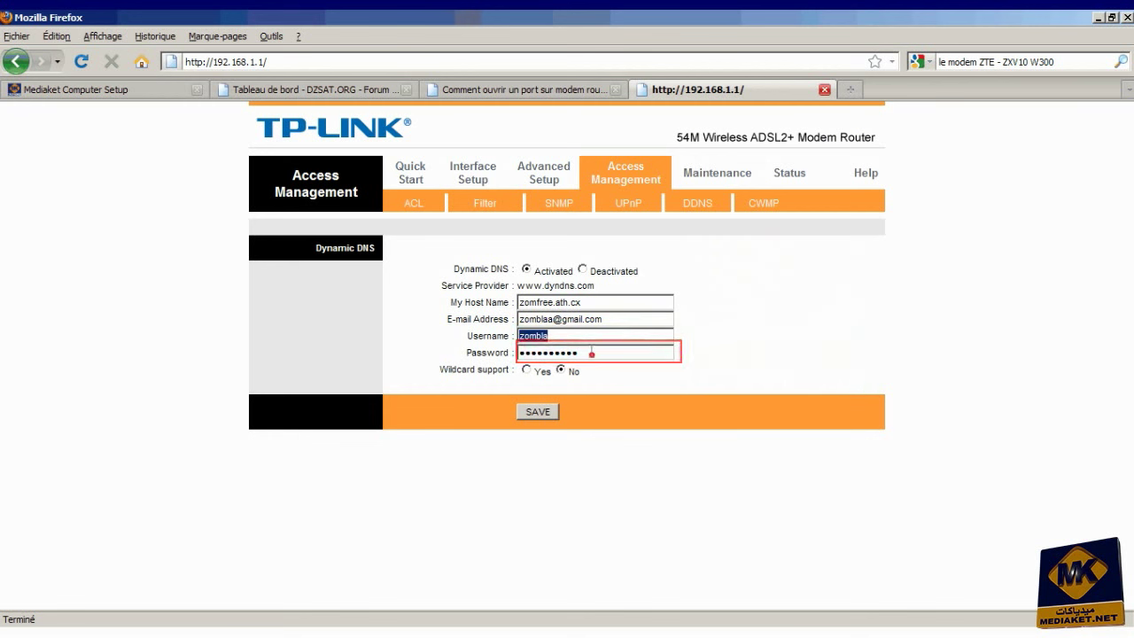